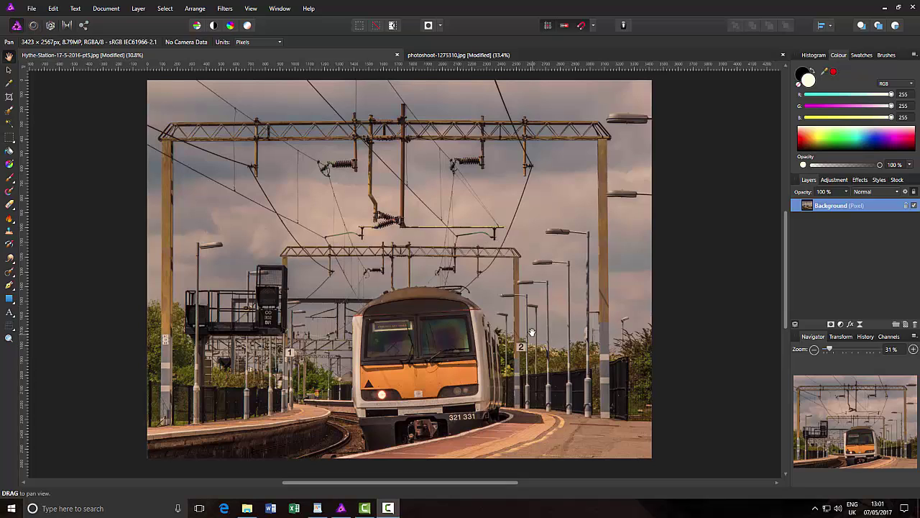
Switch between the couple photoshoot and Hythe-Station tabs, ending on Hythe-Station-17-5-2016-pt5.jpg.
left_click(605, 56)
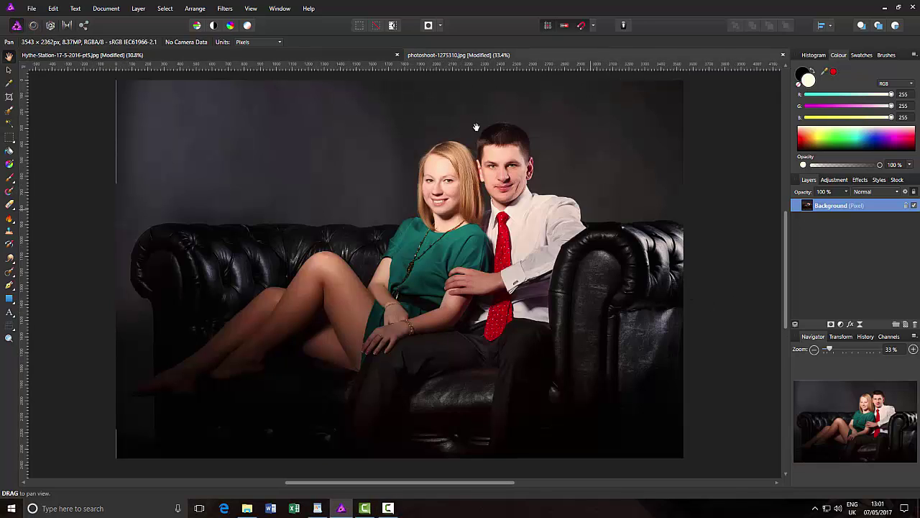
left_click(286, 55)
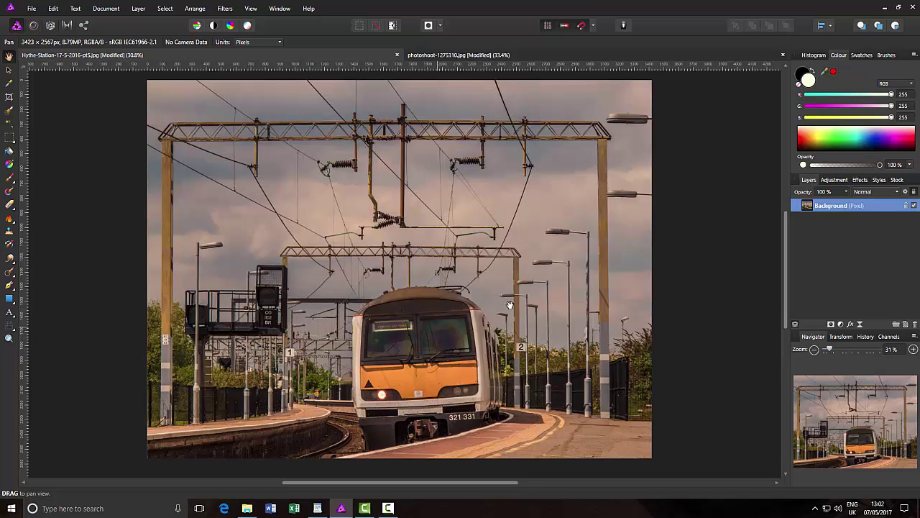
left_click(616, 57)
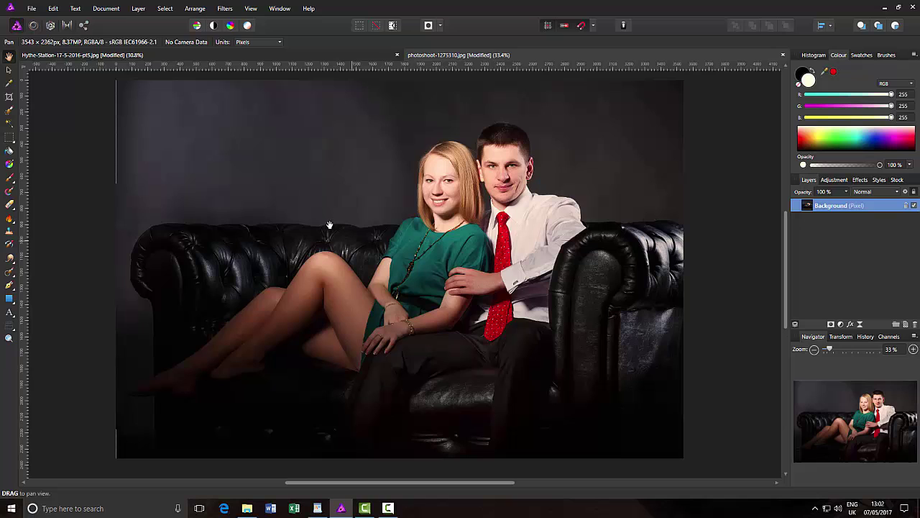
left_click(274, 56)
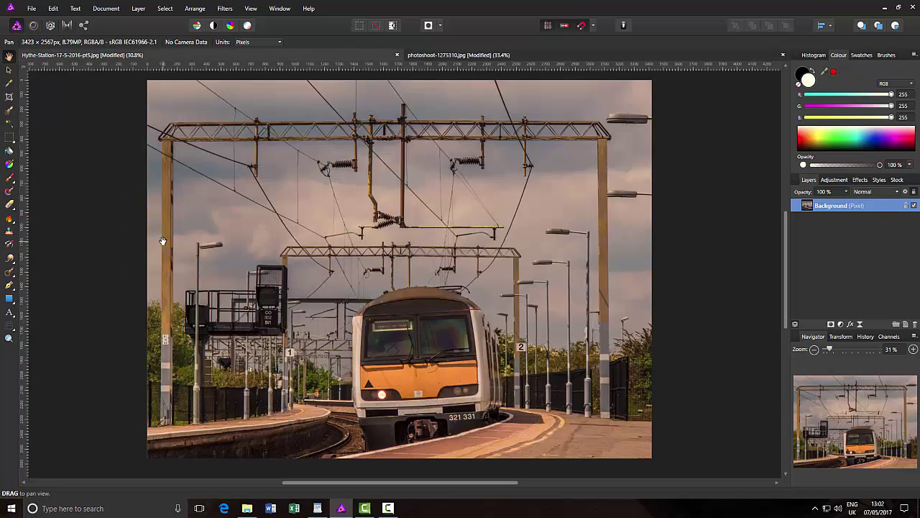
key("ctrl+shift+l")
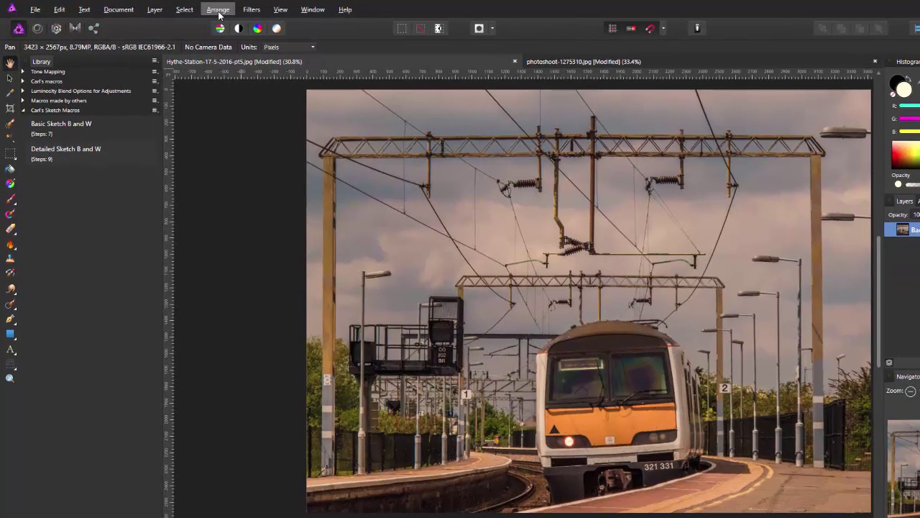
left_click(281, 10)
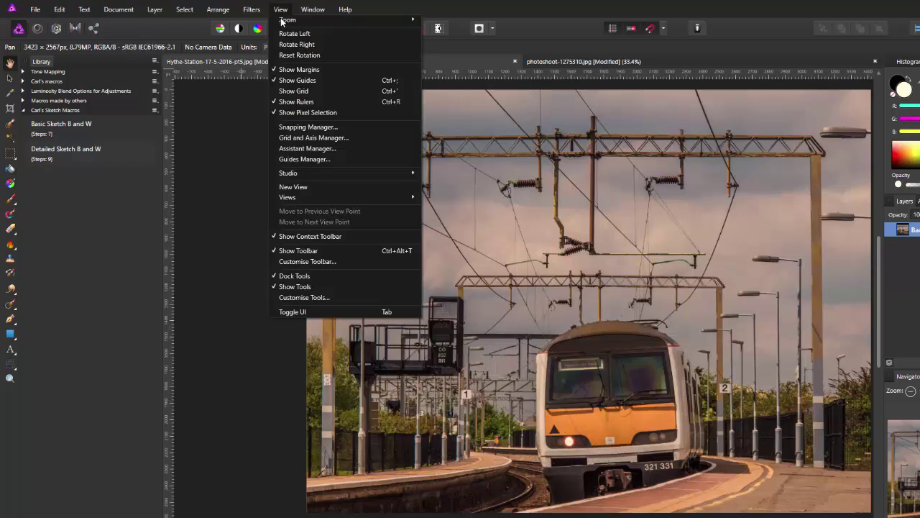
mouse_move(340, 176)
key("Escape")
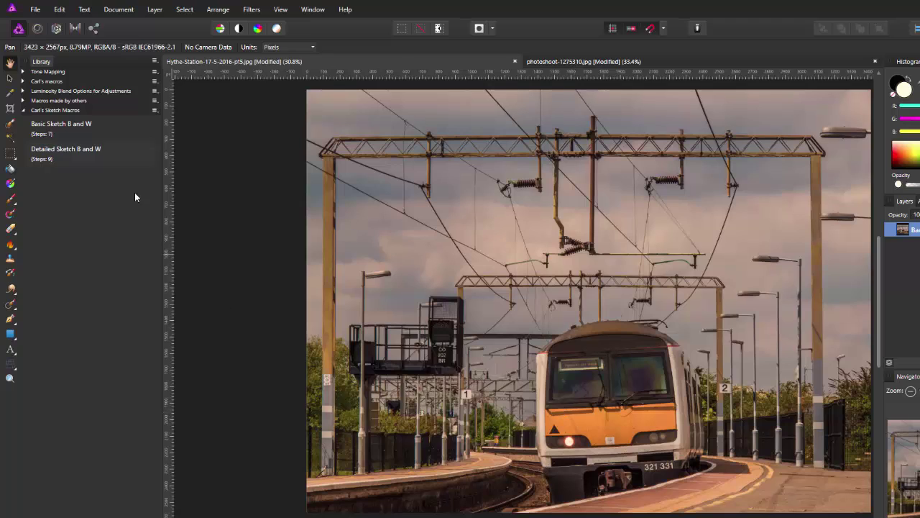
left_click(102, 128)
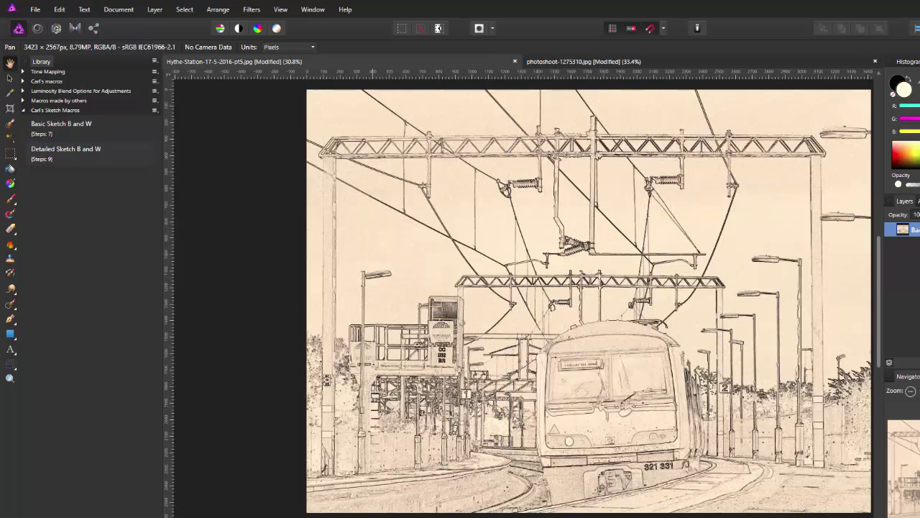
left_click_drag(635, 476, 571, 477)
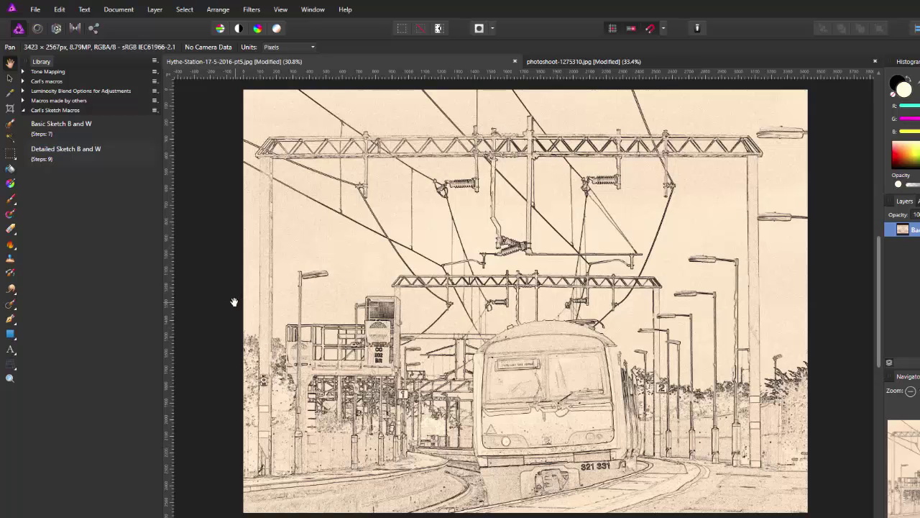
Undo the basic sketch and run the Detailed Sketch B and W macro on the train photo.
key("ctrl+z")
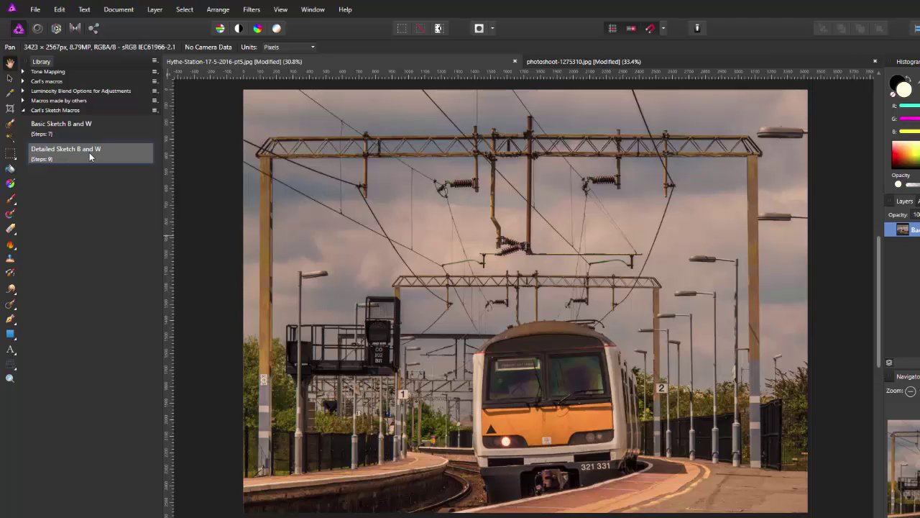
left_click(90, 153)
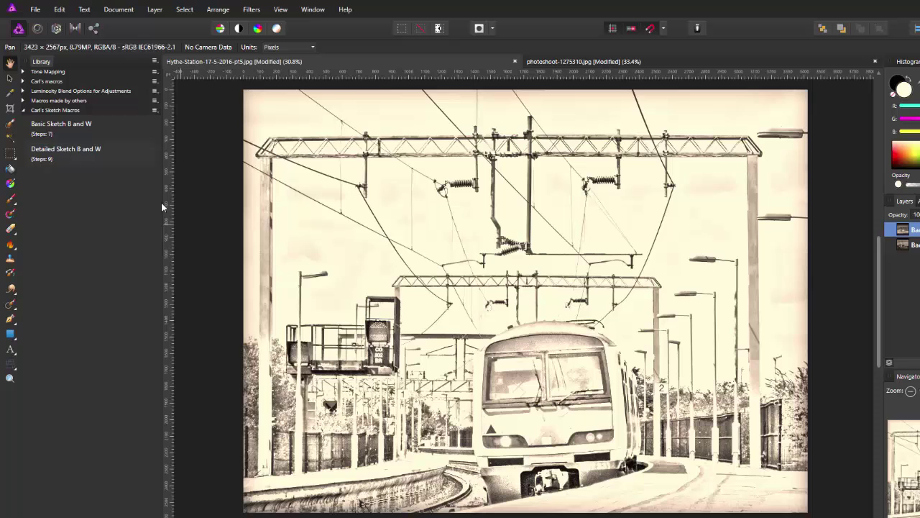
On the couple photoshoot image, try Basic Sketch B and W, undo it, then run Detailed Sketch B and W.
left_click(657, 62)
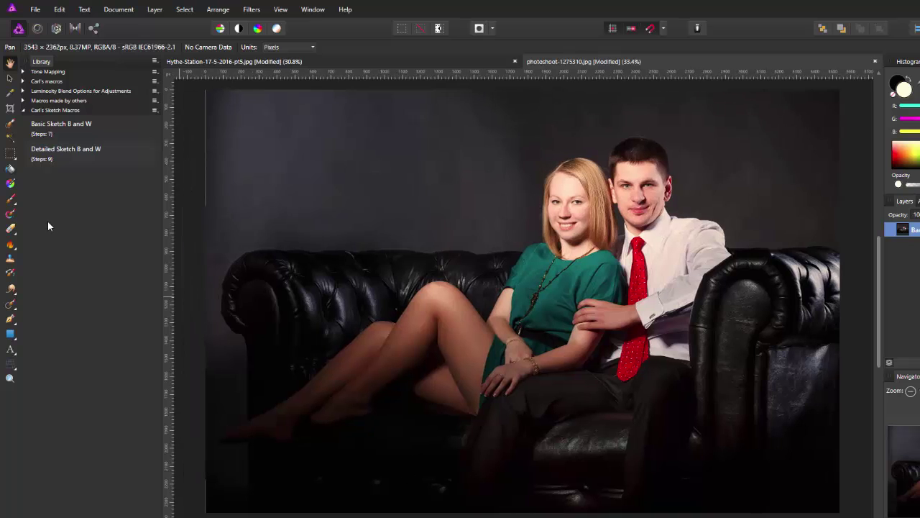
left_click(100, 126)
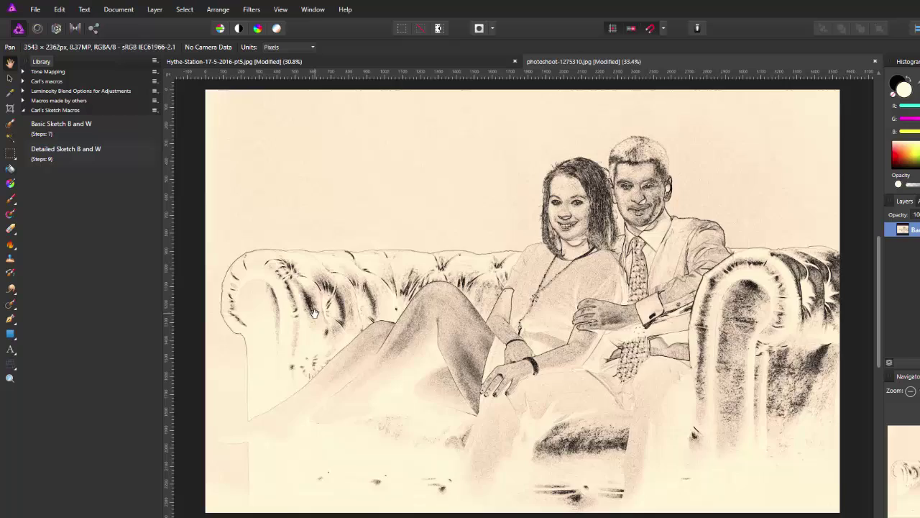
key("ctrl+z")
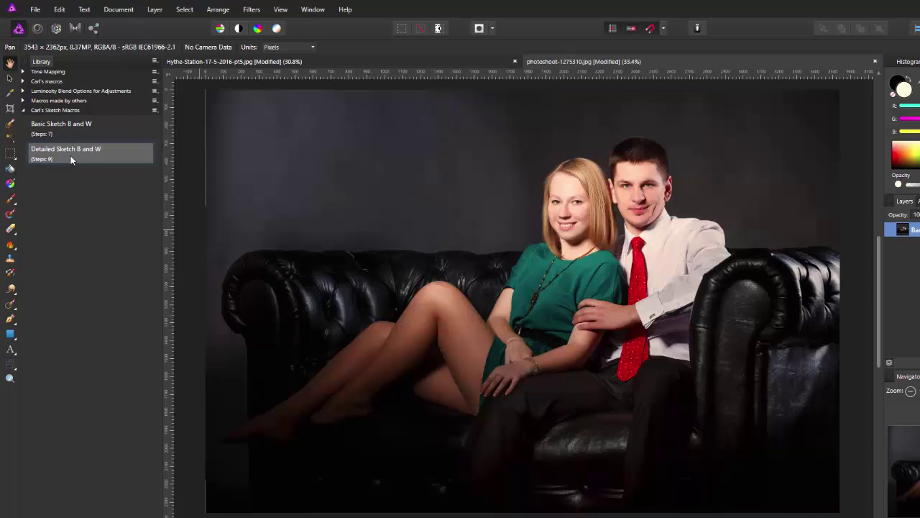
left_click(71, 155)
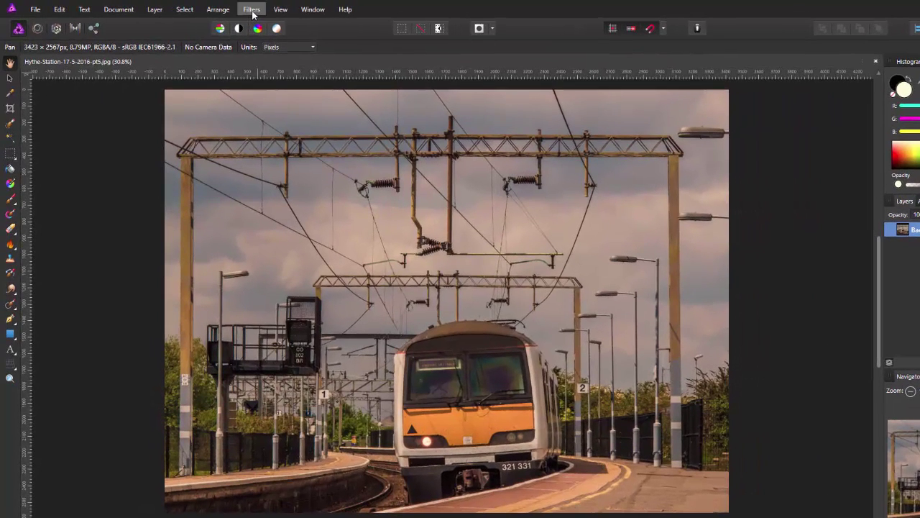
Apply Detect Edges to the train photo and invert it into a light line drawing.
left_click(251, 10)
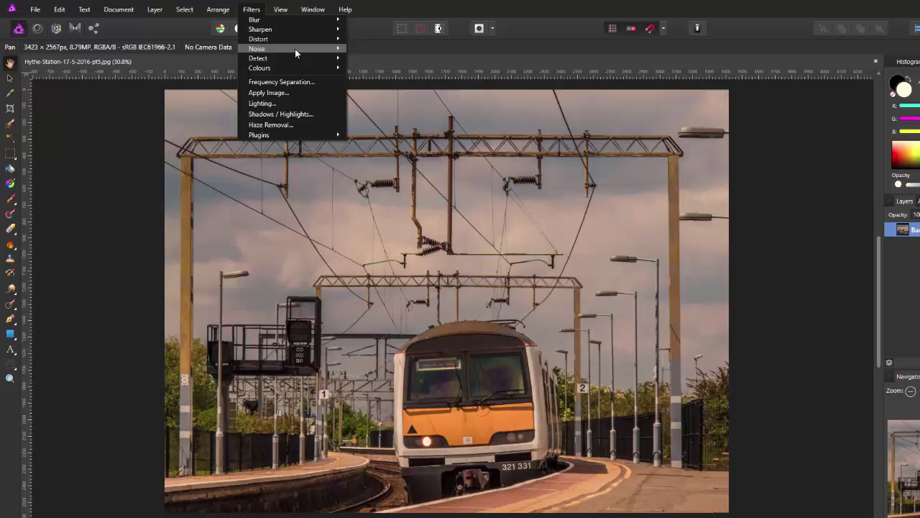
mouse_move(310, 59)
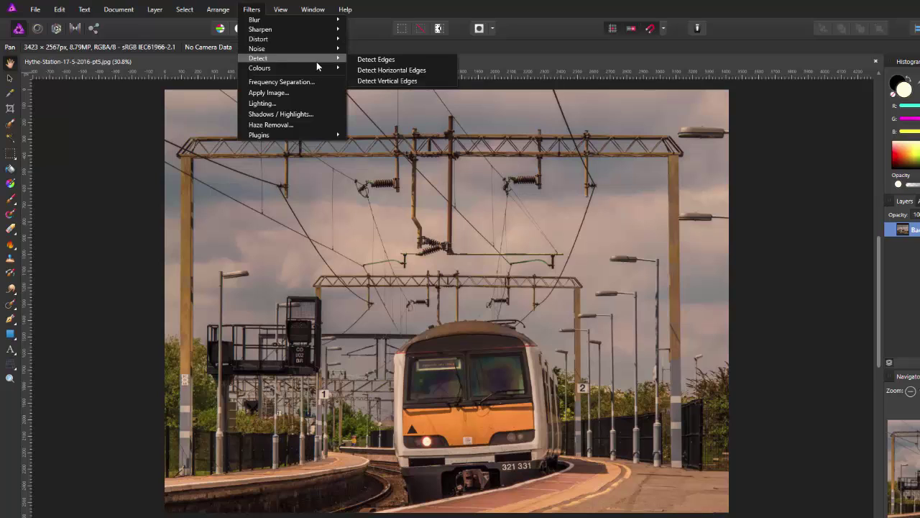
left_click(382, 62)
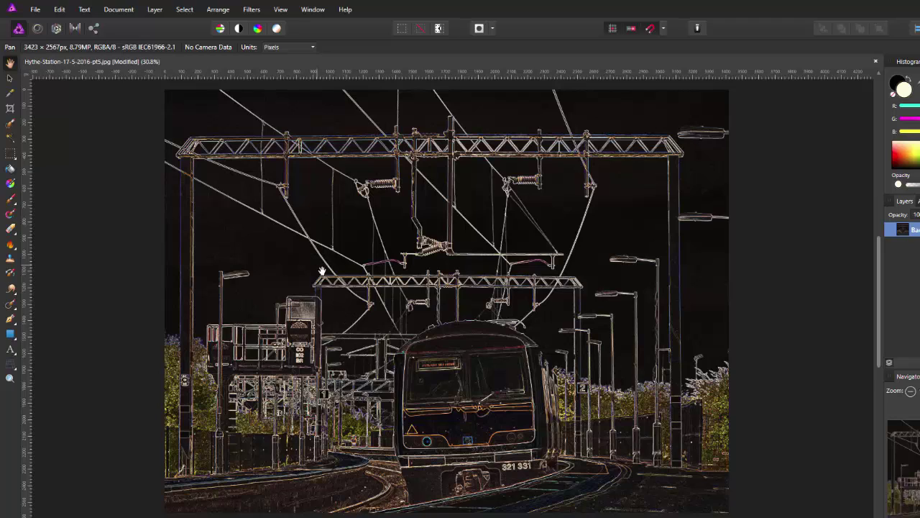
left_click(162, 12)
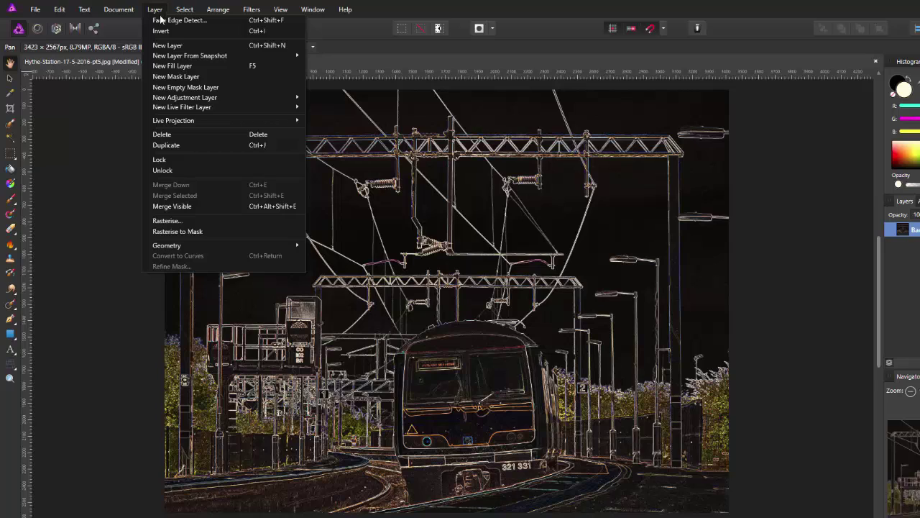
left_click(258, 31)
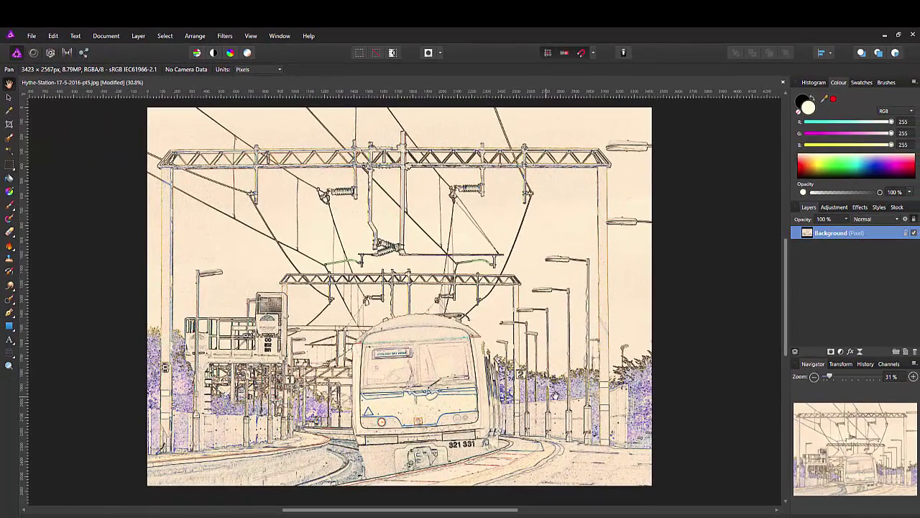
Add a Black & White adjustment with Red -38%, Green 100%, Cyan -109%, Blue -64%, Magenta 91%.
left_click(836, 209)
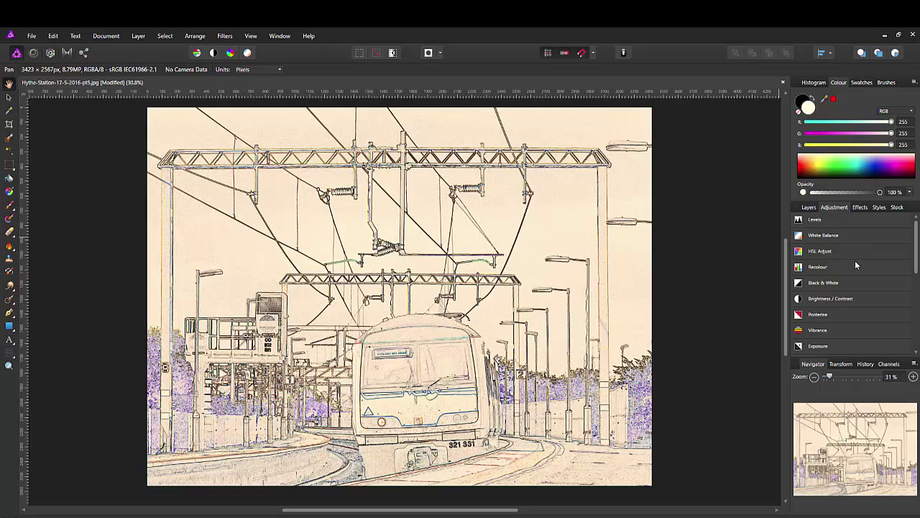
left_click(824, 283)
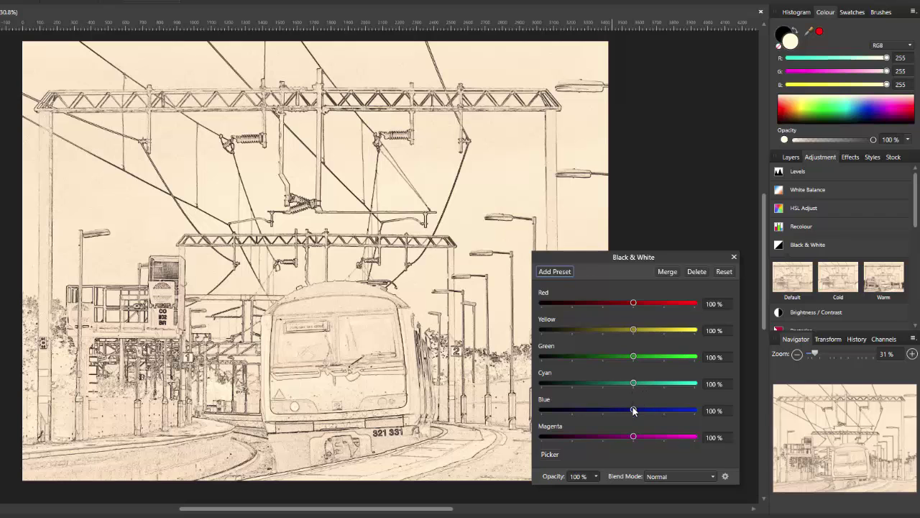
left_click_drag(634, 411, 583, 412)
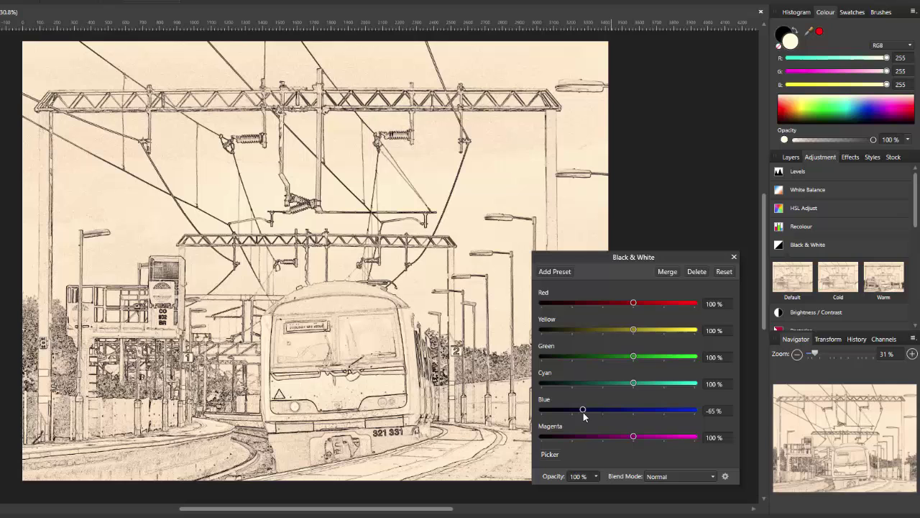
left_click_drag(640, 331, 600, 331)
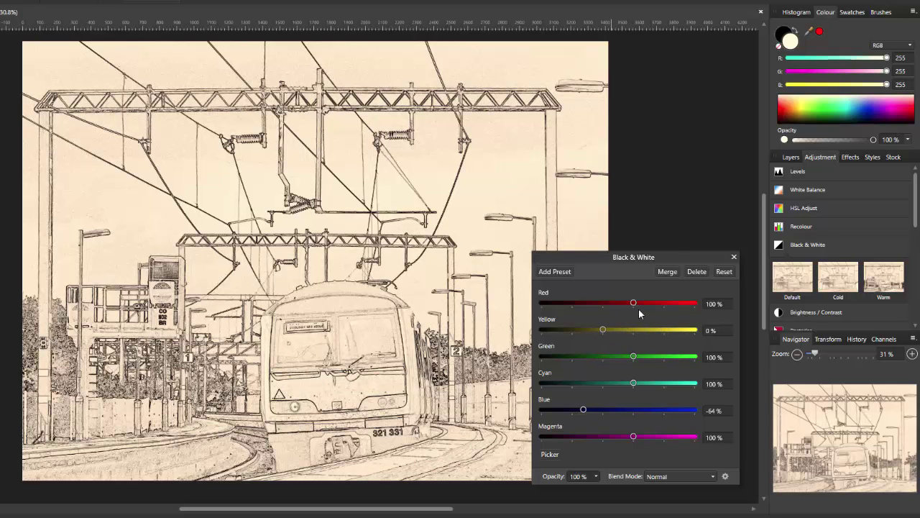
left_click_drag(633, 303, 592, 308)
left_click_drag(633, 437, 612, 438)
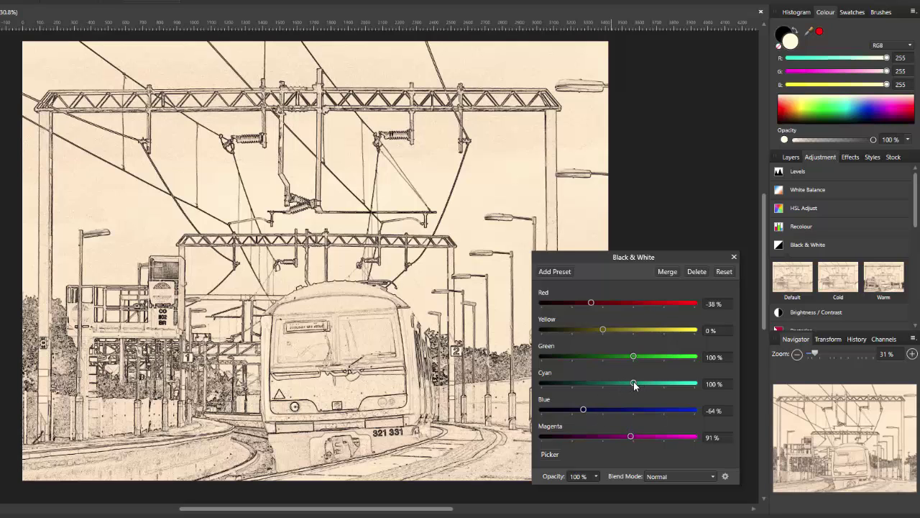
left_click_drag(634, 381, 571, 392)
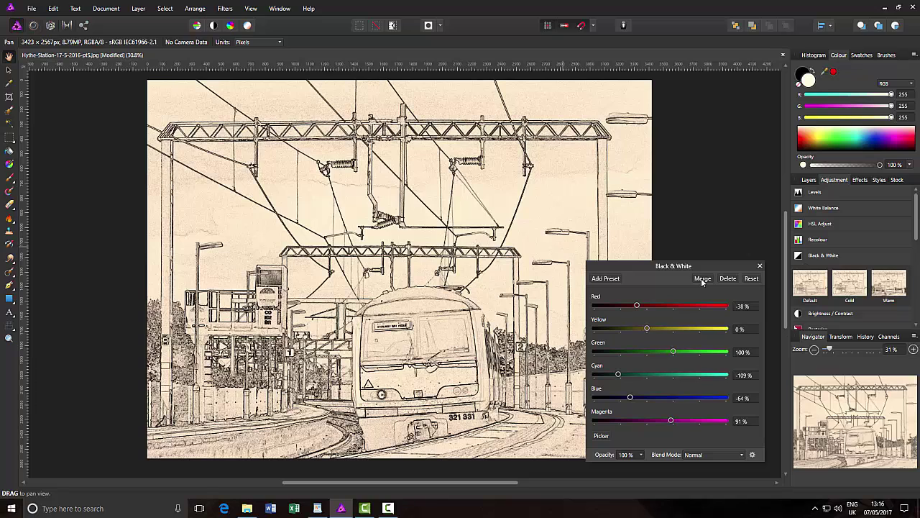
Merge the Black & White adjustment, then add and merge a Levels adjustment with gamma 0.799.
left_click(703, 280)
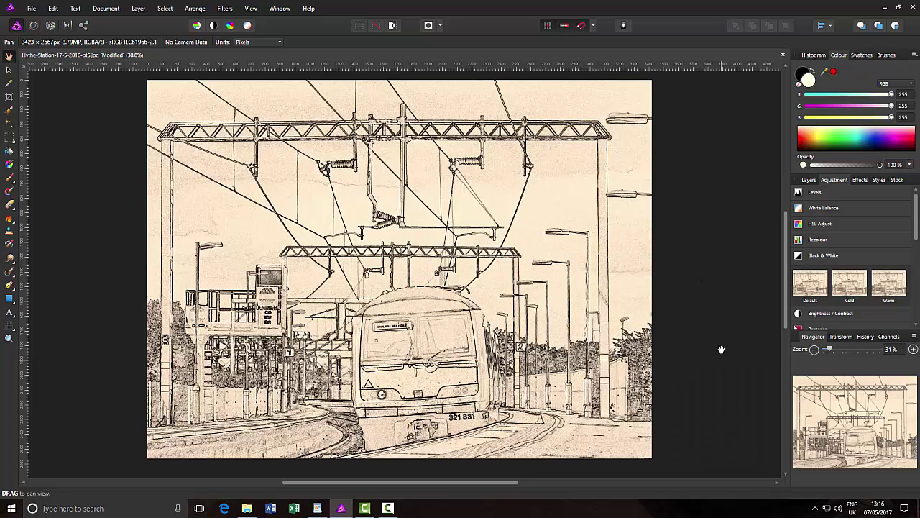
left_click(810, 180)
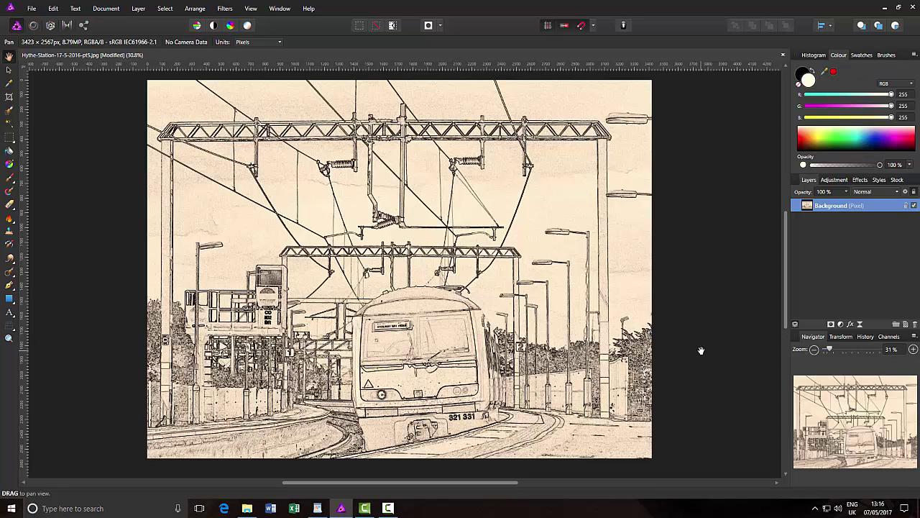
left_click(844, 183)
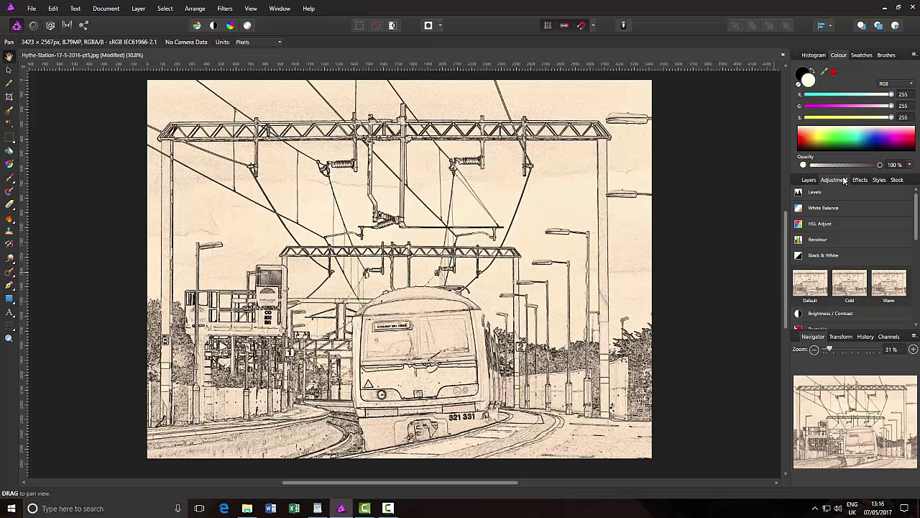
left_click(828, 194)
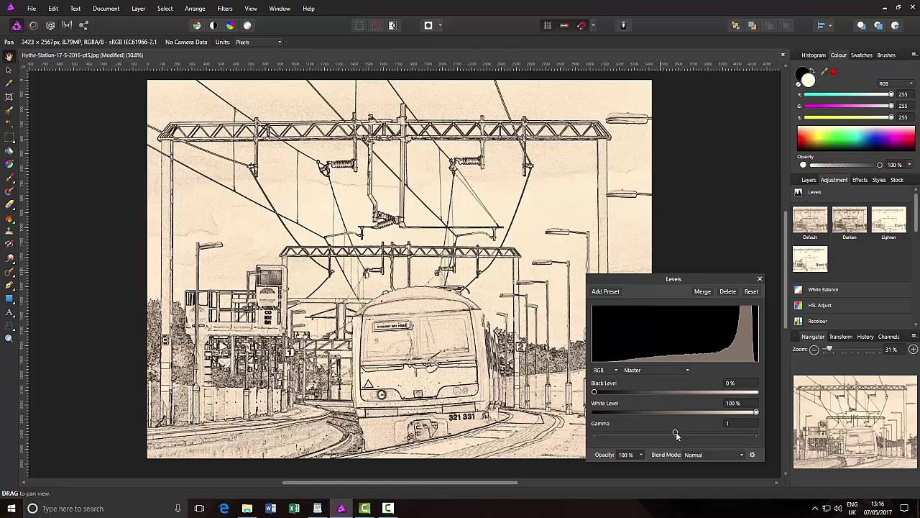
left_click_drag(676, 432, 660, 443)
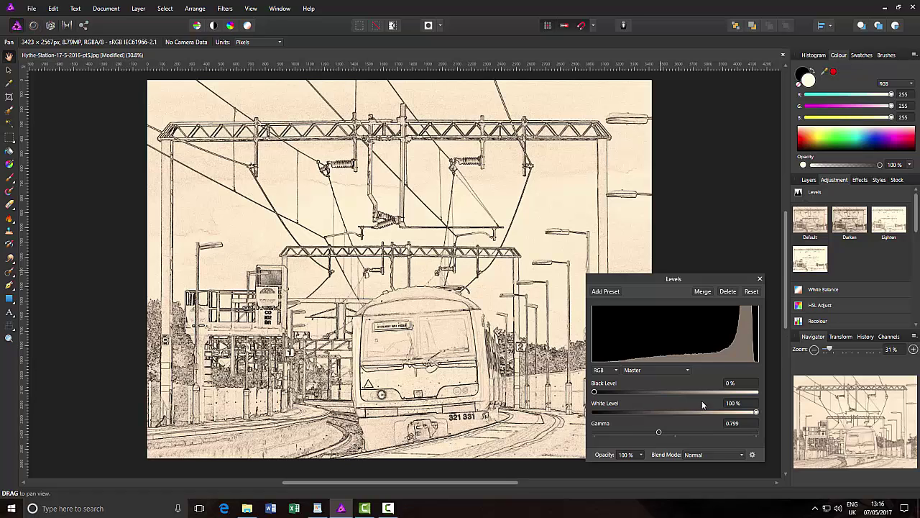
left_click(704, 293)
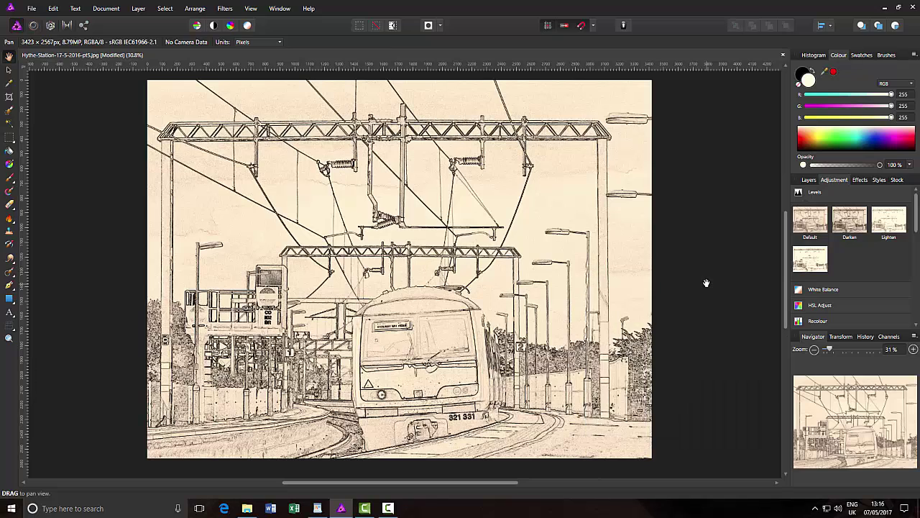
Show the Layers panel for the couple-on-sofa photo's single Background layer.
left_click(810, 180)
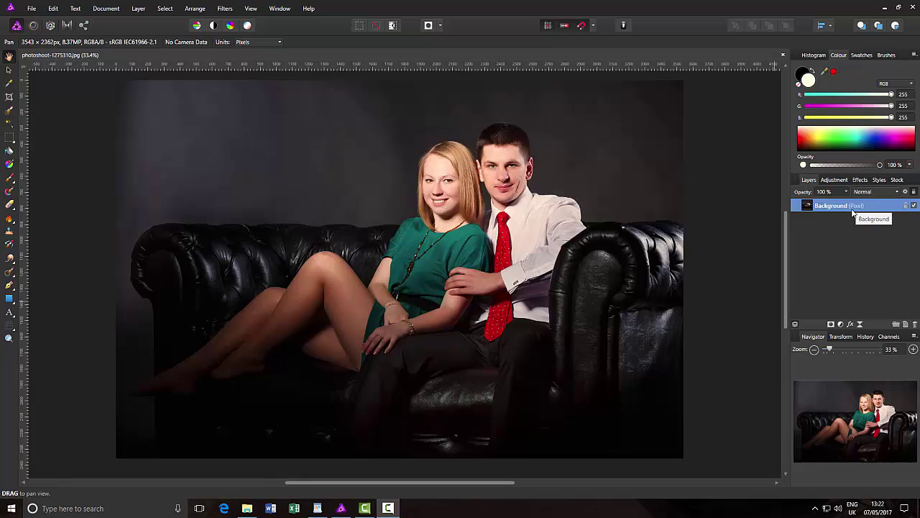
Duplicate the couple photo's Background layer.
right_click(853, 210)
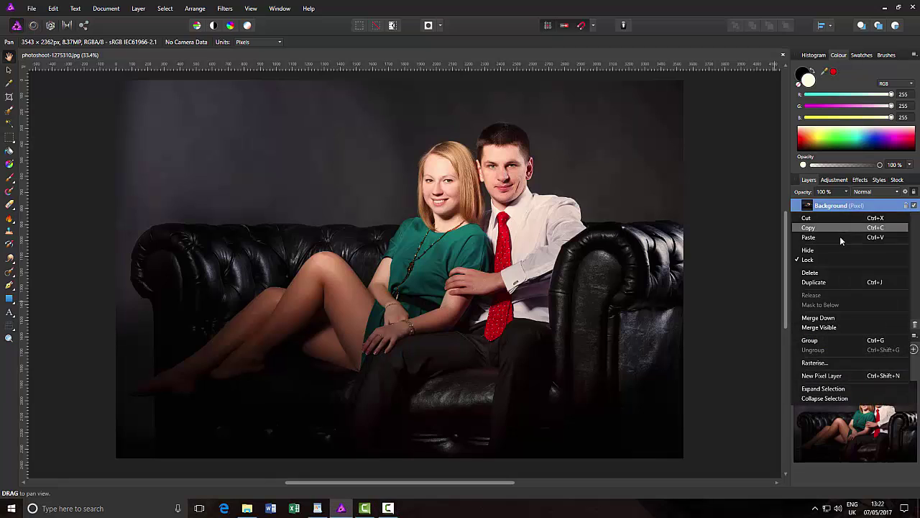
left_click(832, 280)
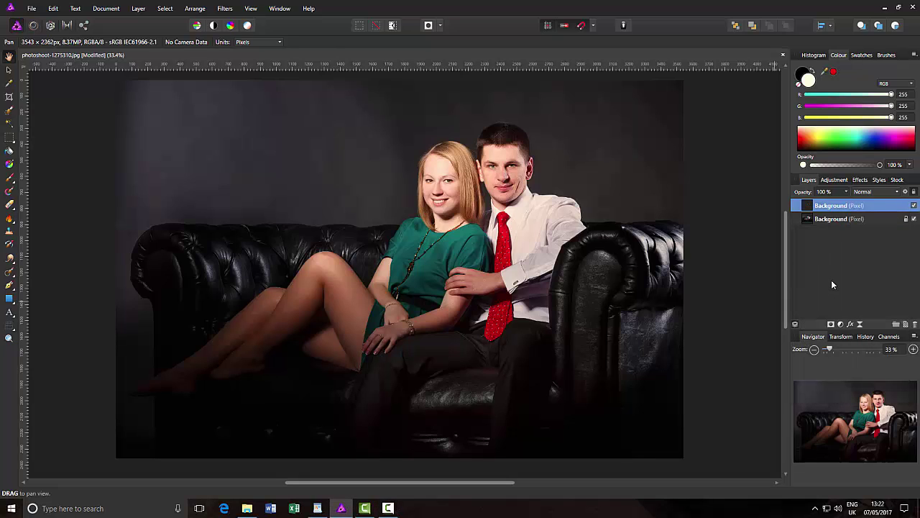
Hide the top Background copy and merge an HSL adjustment at -100% saturation into the lower layer.
left_click(914, 205)
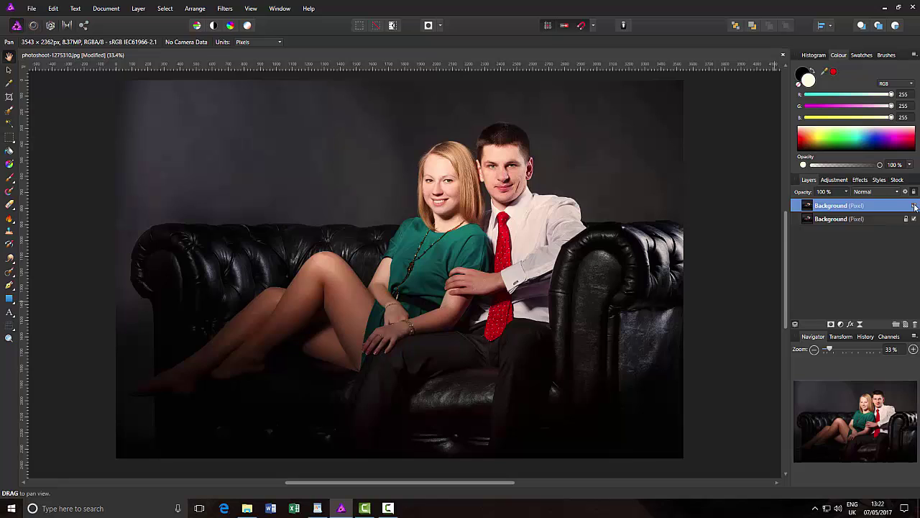
left_click(870, 226)
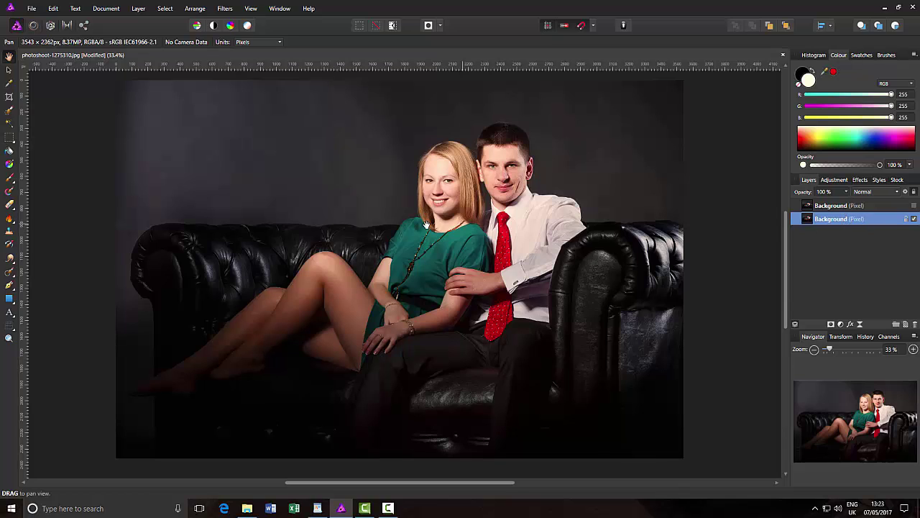
left_click(836, 180)
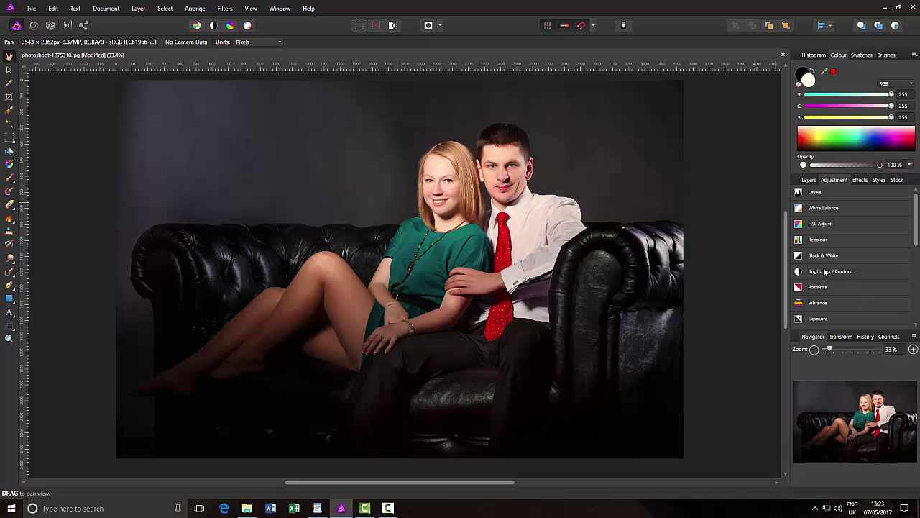
left_click(824, 228)
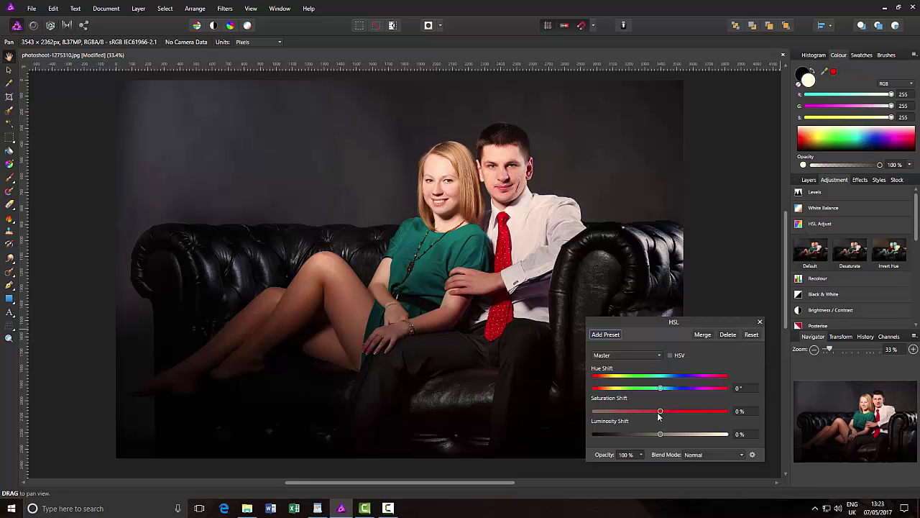
left_click_drag(655, 413, 582, 412)
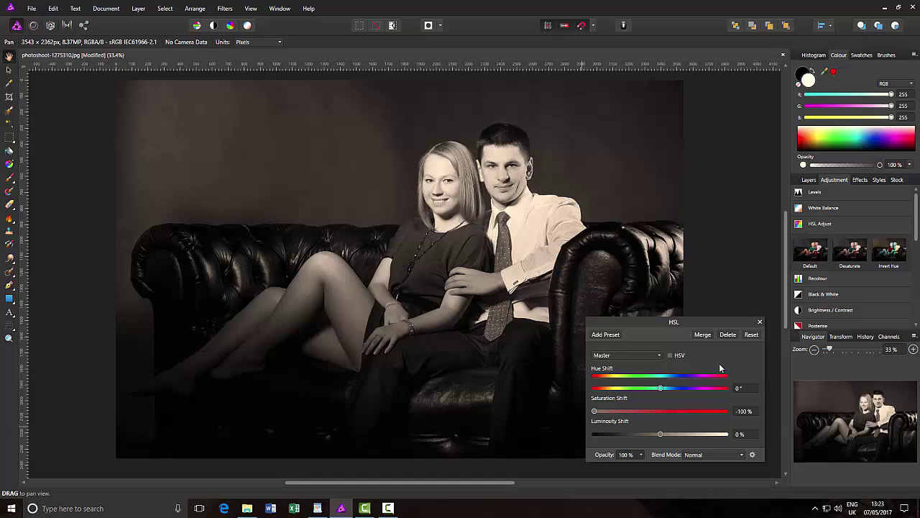
left_click(703, 334)
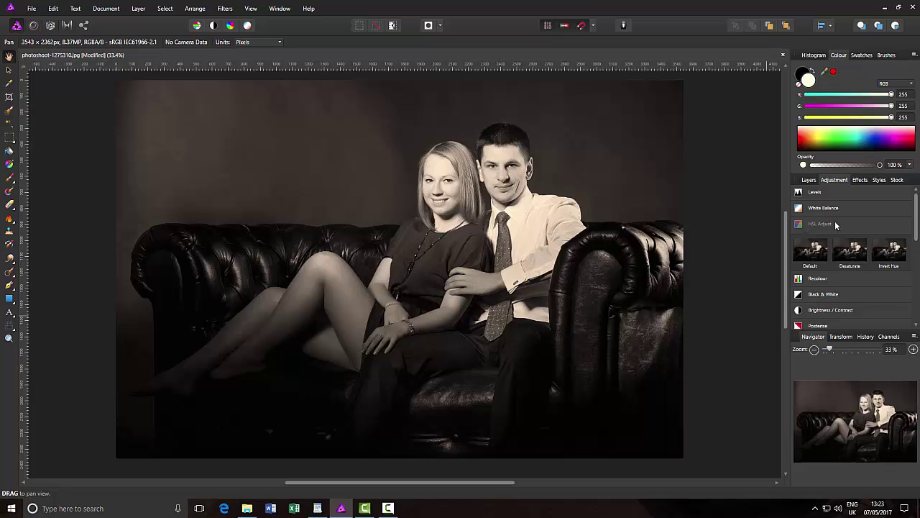
left_click(809, 180)
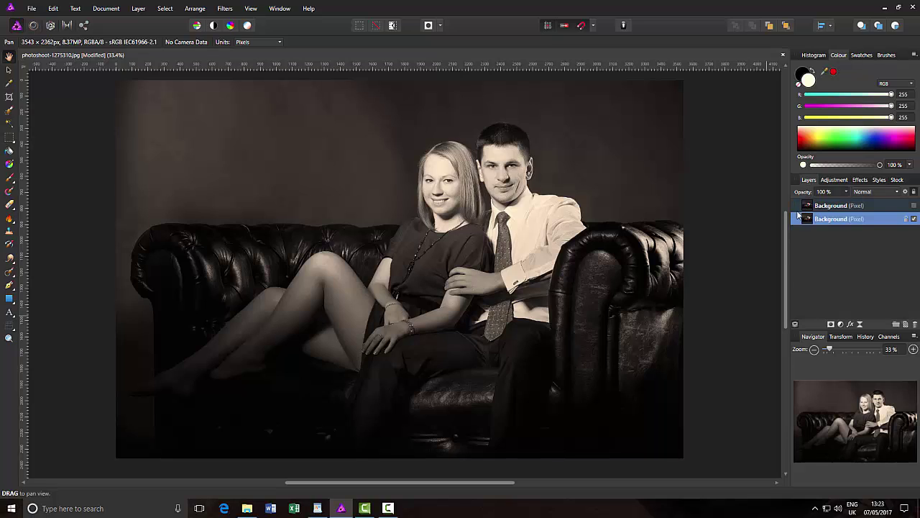
Duplicate the desaturated layer and invert the copy's tones with Layer > Invert.
right_click(848, 220)
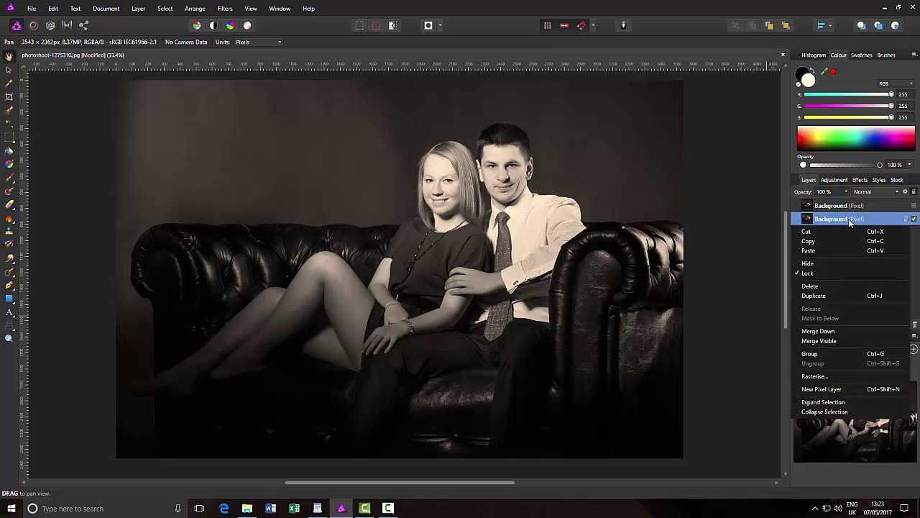
left_click(817, 297)
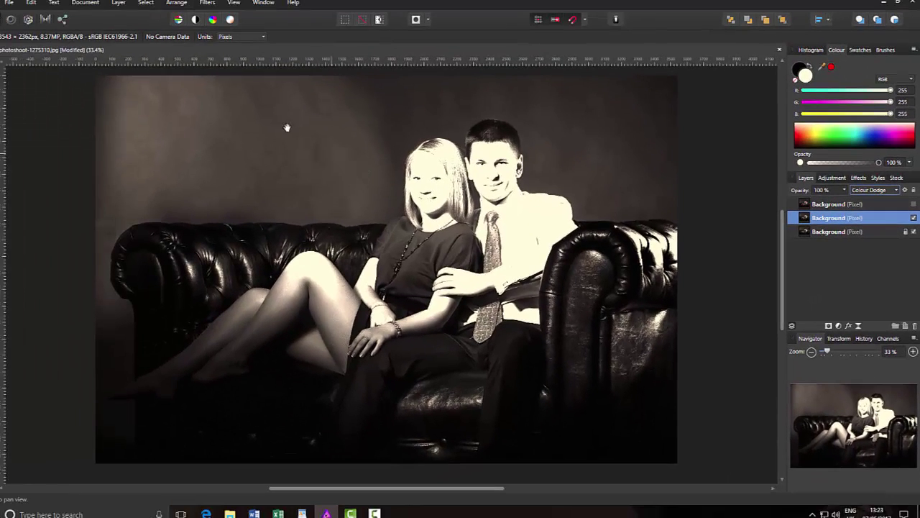
left_click(120, 3)
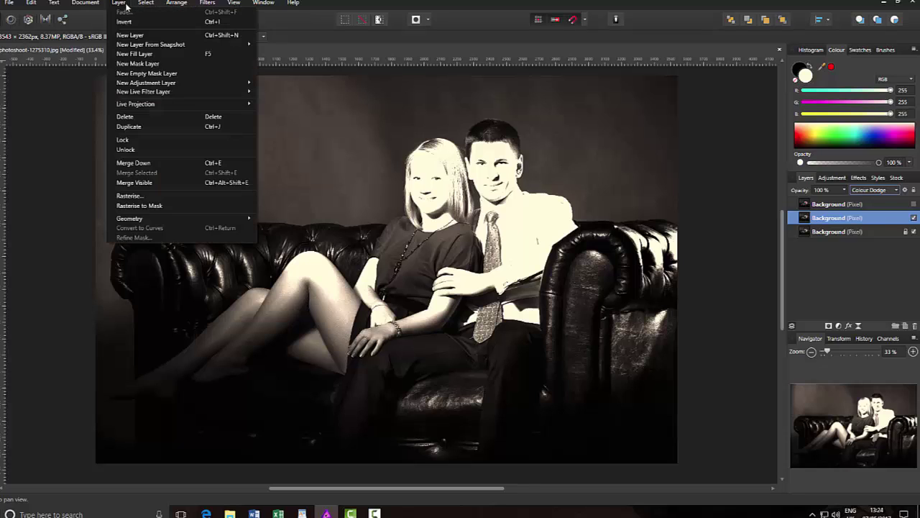
left_click(211, 22)
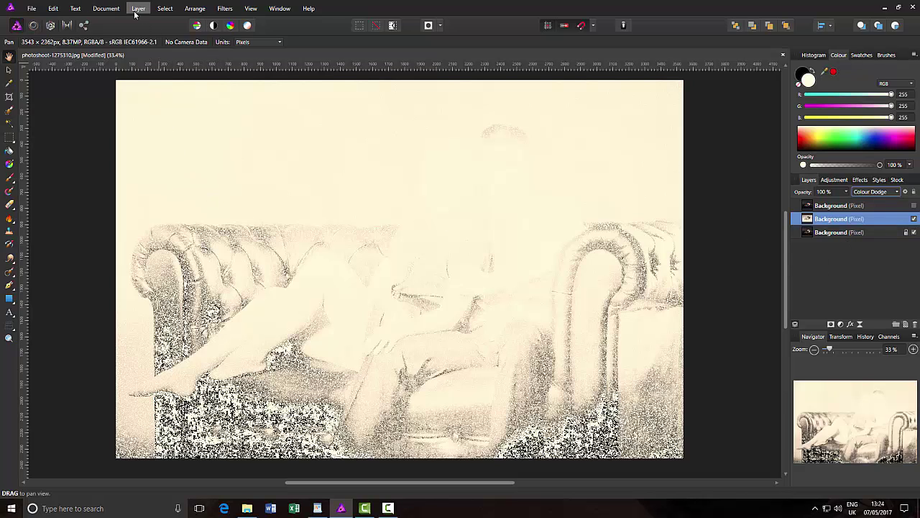
Add a live Gaussian Blur, settle its radius at 12.8 px, and merge it into the Colour Dodge layer.
left_click(139, 8)
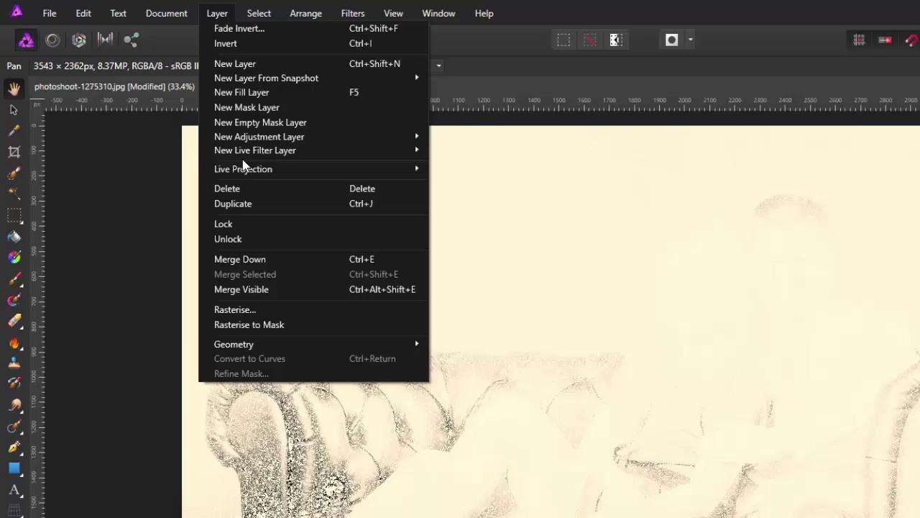
mouse_move(279, 157)
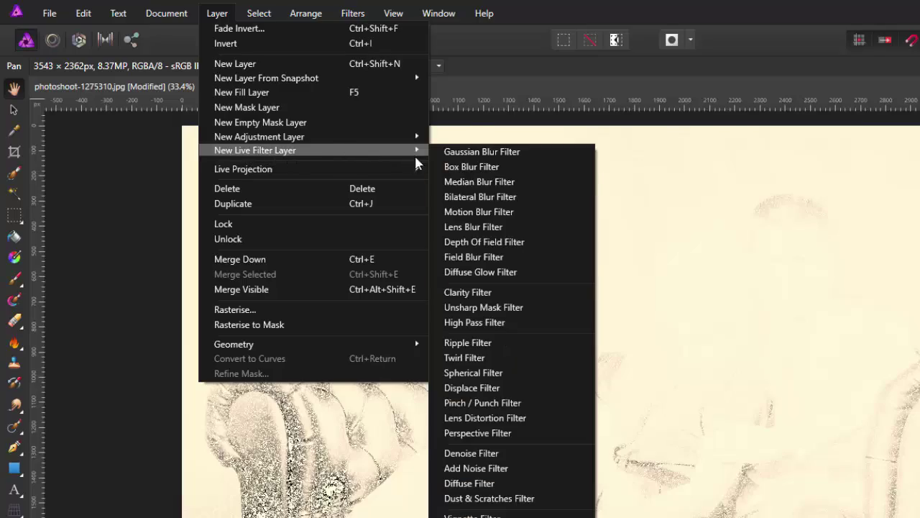
left_click(512, 152)
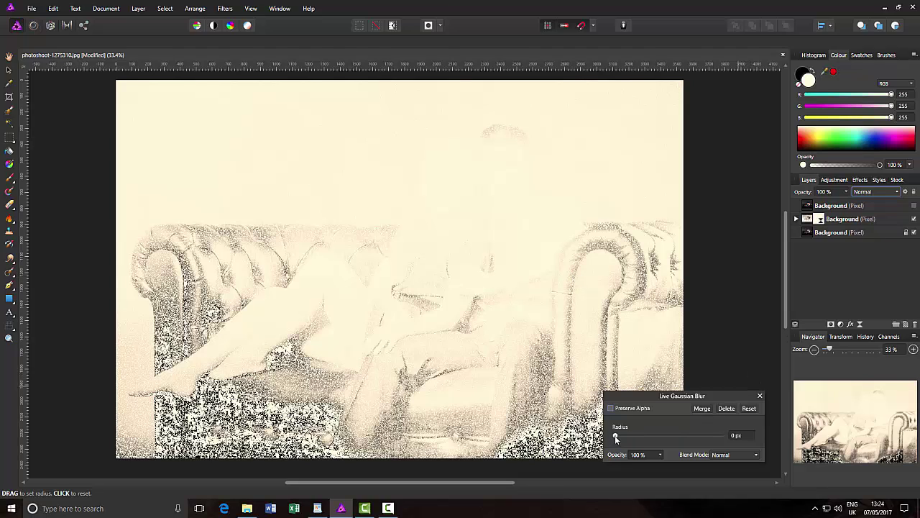
left_click_drag(615, 439, 727, 441)
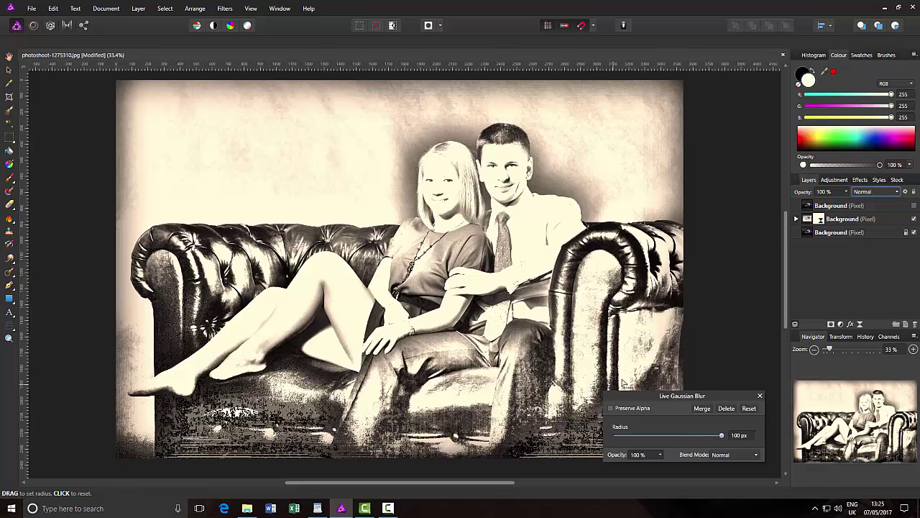
left_click_drag(721, 439, 670, 440)
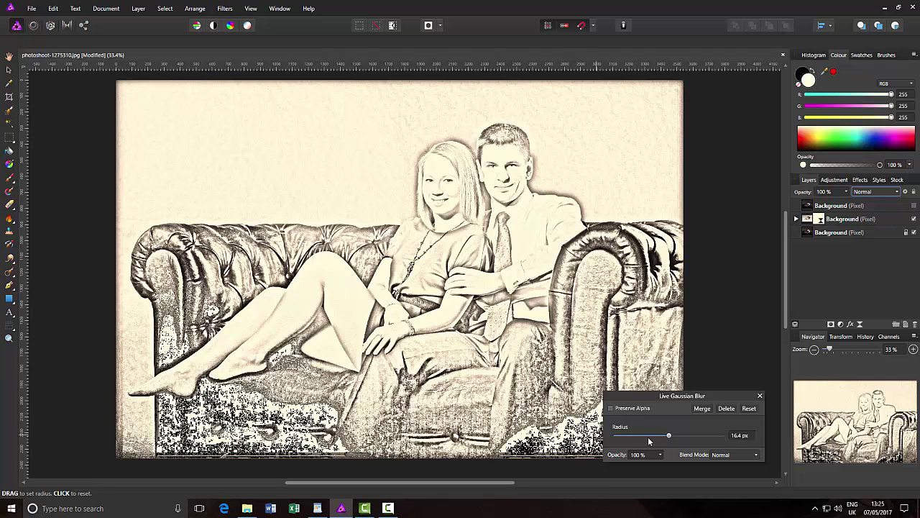
left_click_drag(670, 437, 665, 437)
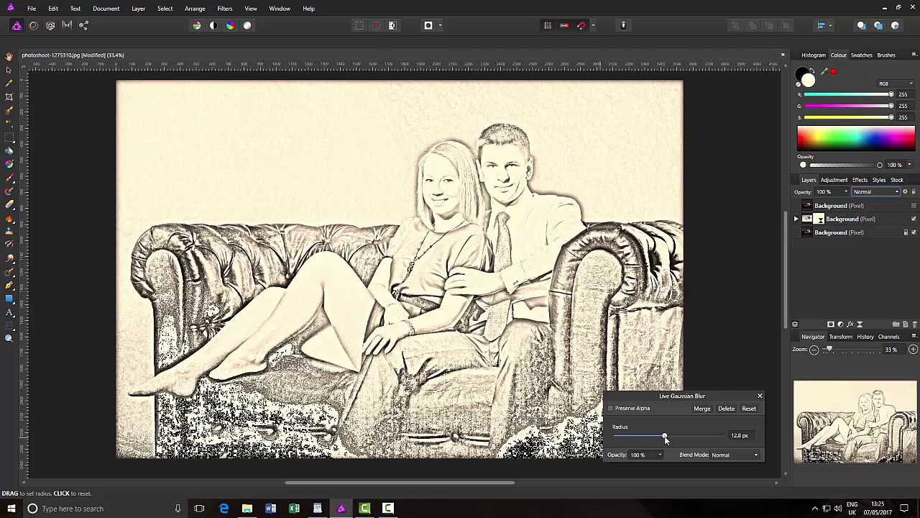
left_click(703, 409)
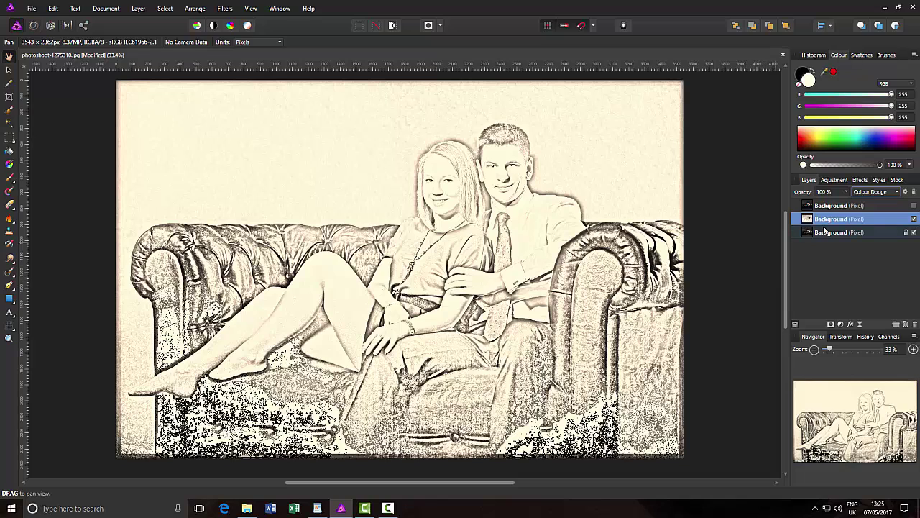
Show the top colour photo layer in Hard Light at 14% opacity, toggling it off and on to compare.
left_click(875, 205)
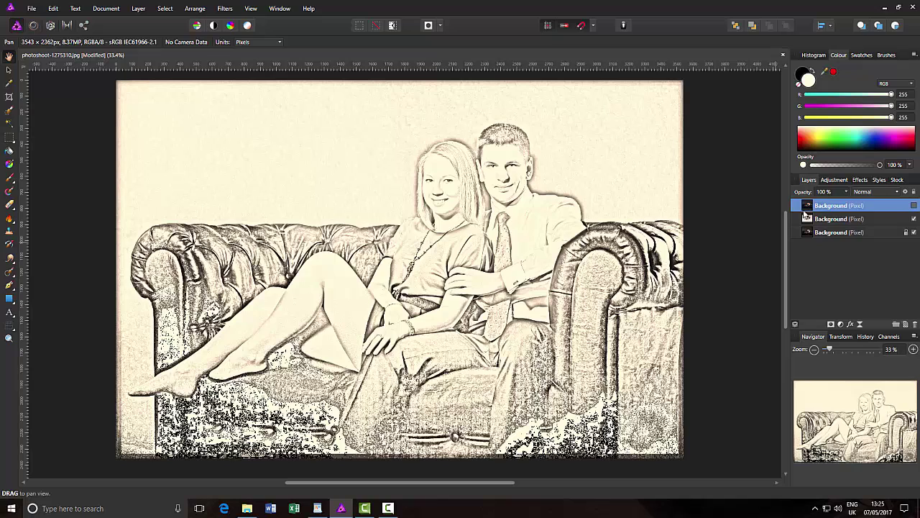
left_click(913, 206)
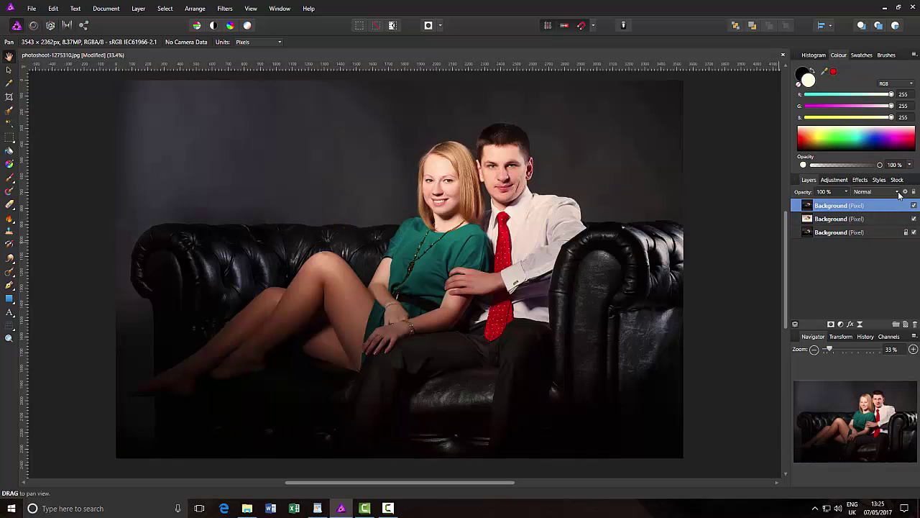
left_click(899, 193)
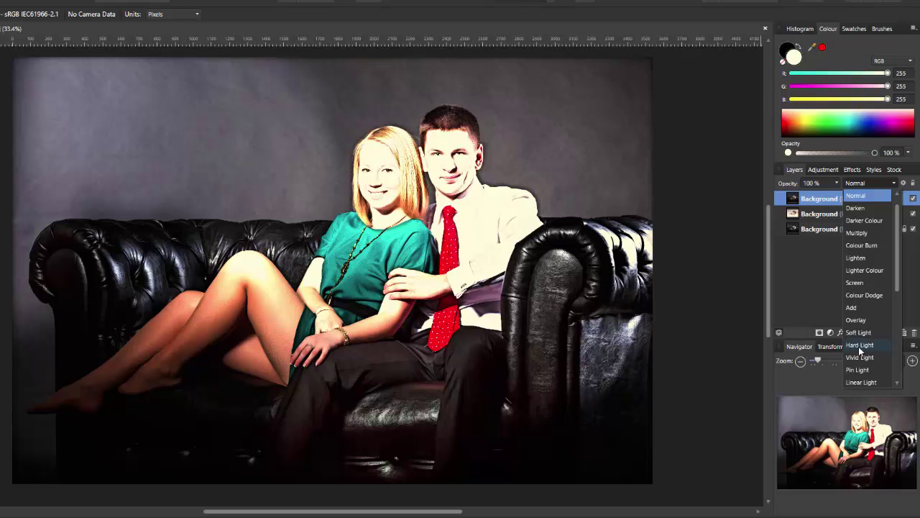
left_click(861, 346)
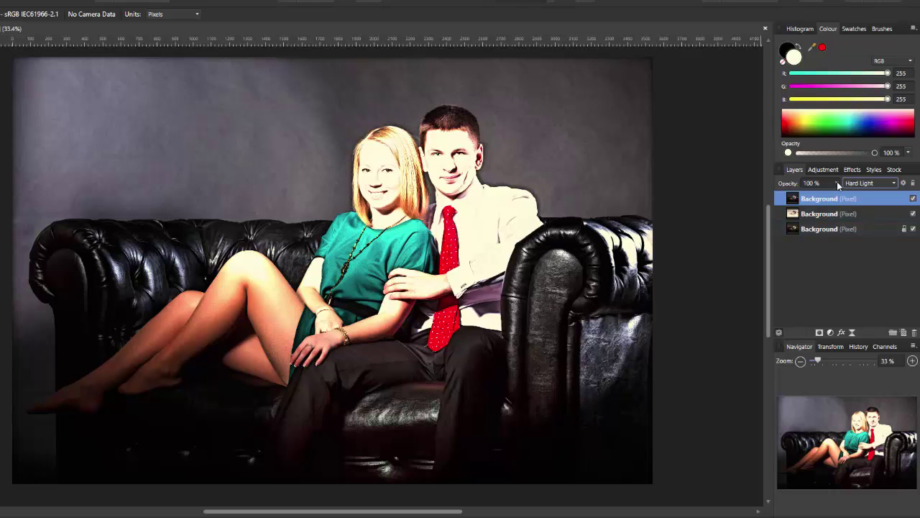
left_click_drag(838, 199, 775, 202)
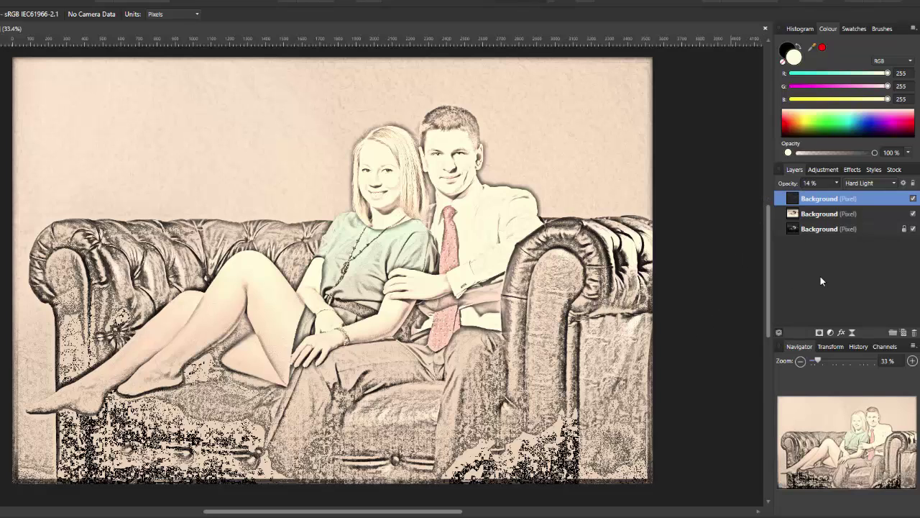
left_click(914, 200)
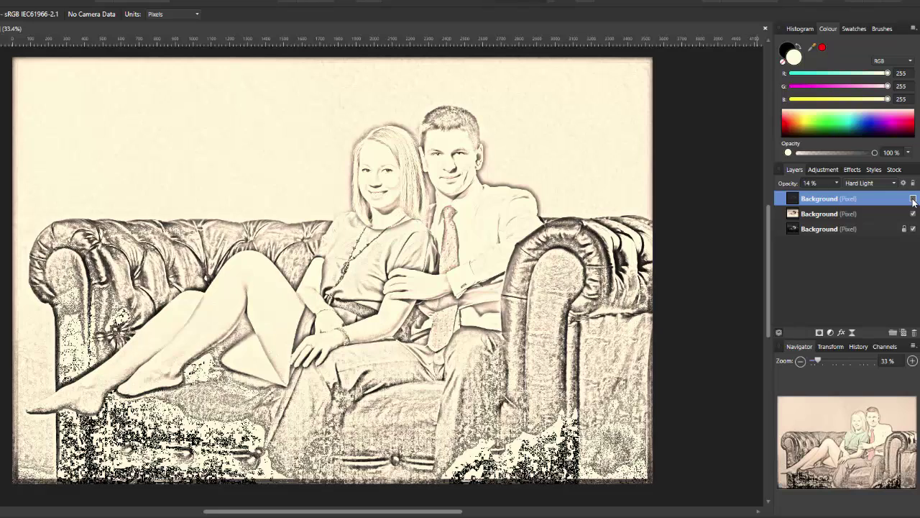
left_click(913, 200)
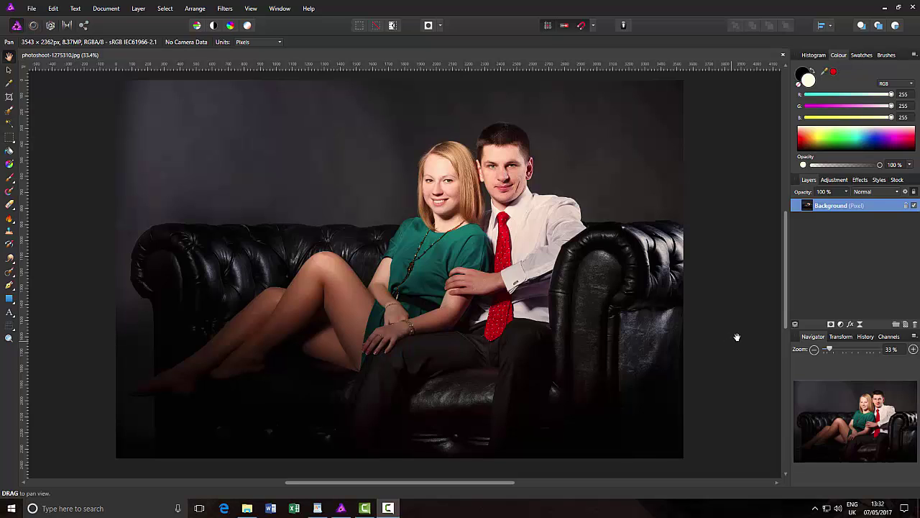
Duplicate the Background layer and hide the top copy.
right_click(838, 206)
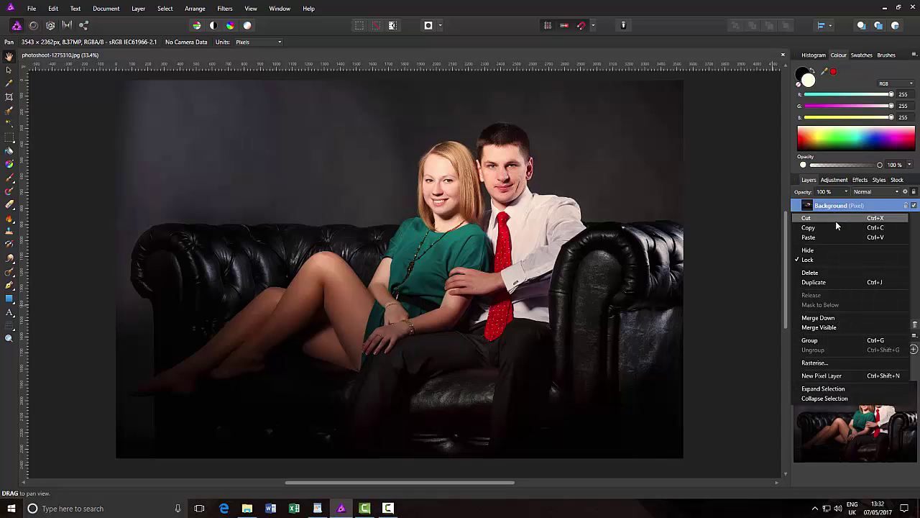
left_click(828, 283)
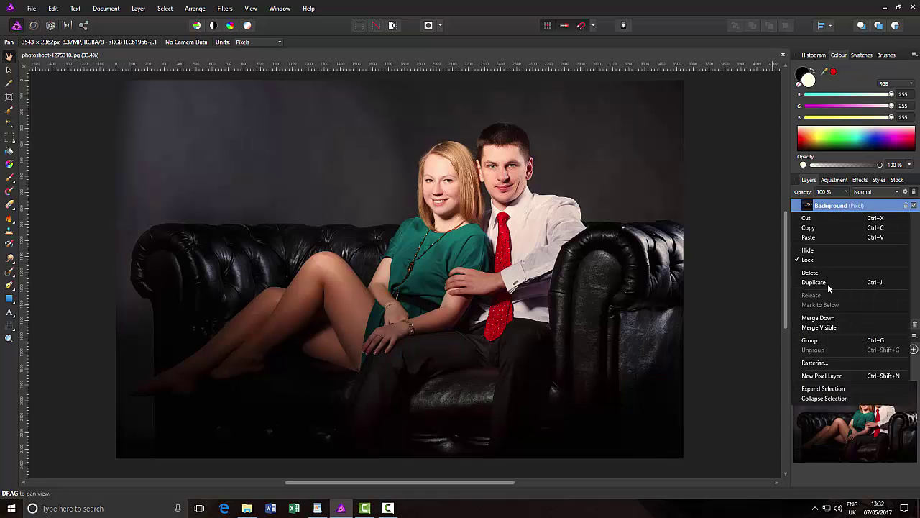
left_click(914, 205)
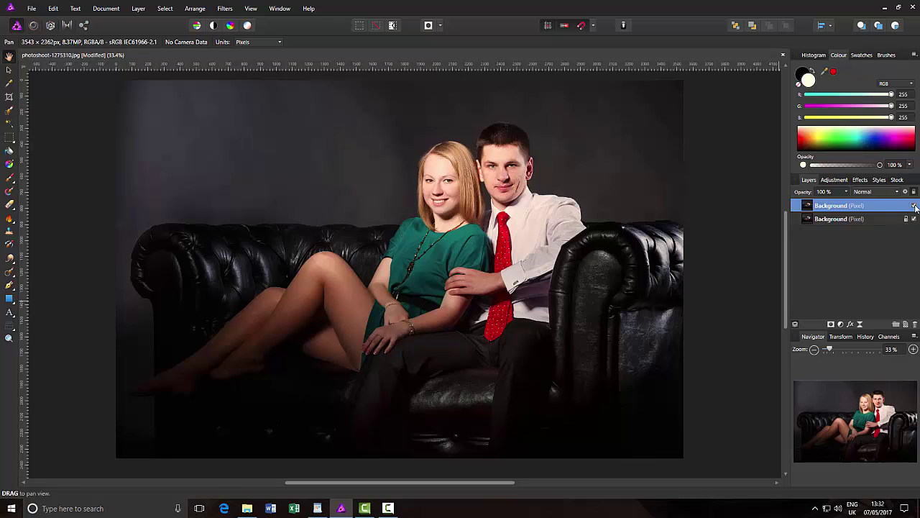
Desaturate the bottom Background layer with HSL Saturation -100 and merge the adjustment.
left_click(865, 218)
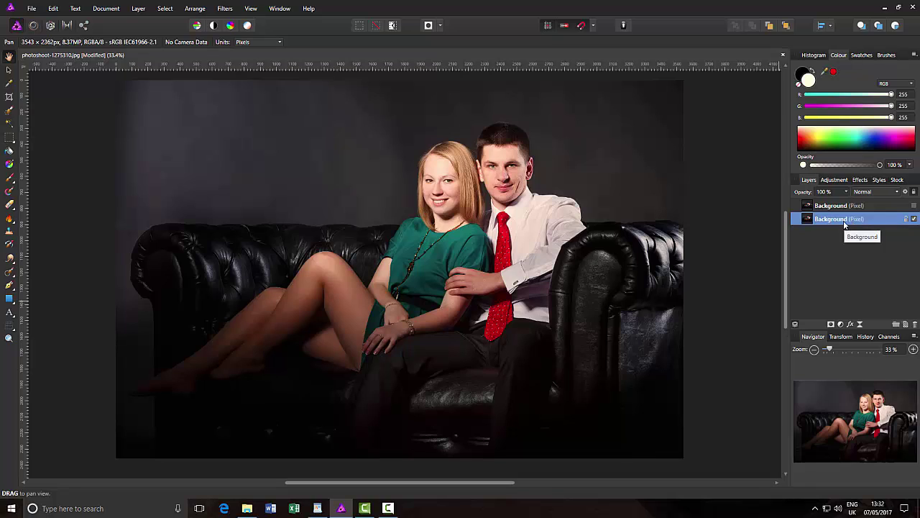
left_click(832, 181)
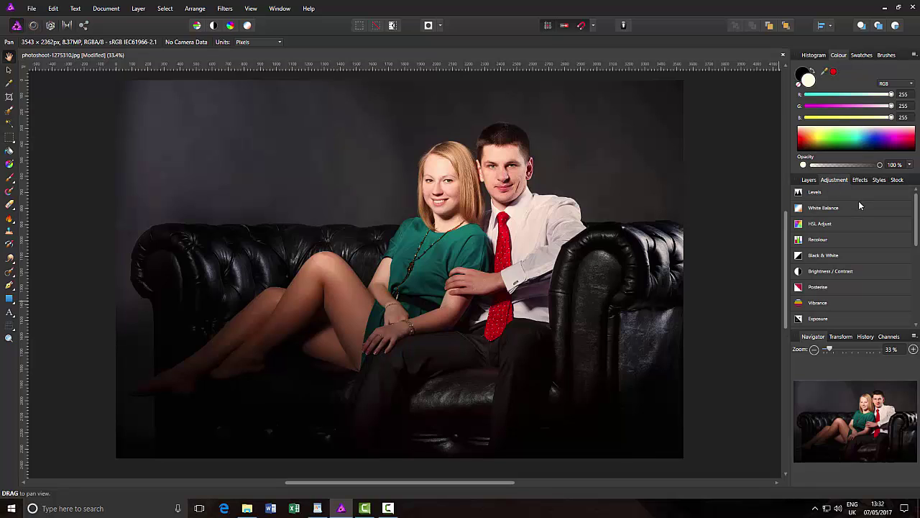
left_click(820, 227)
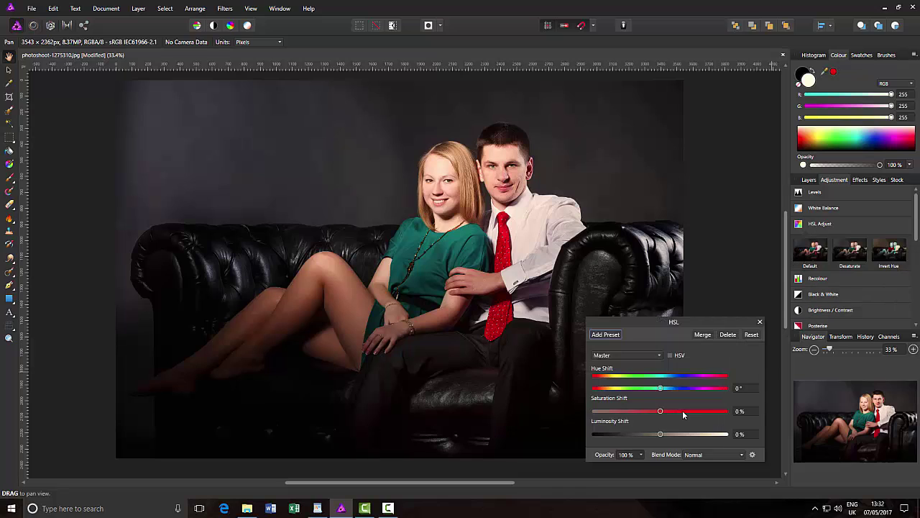
left_click_drag(660, 411, 587, 413)
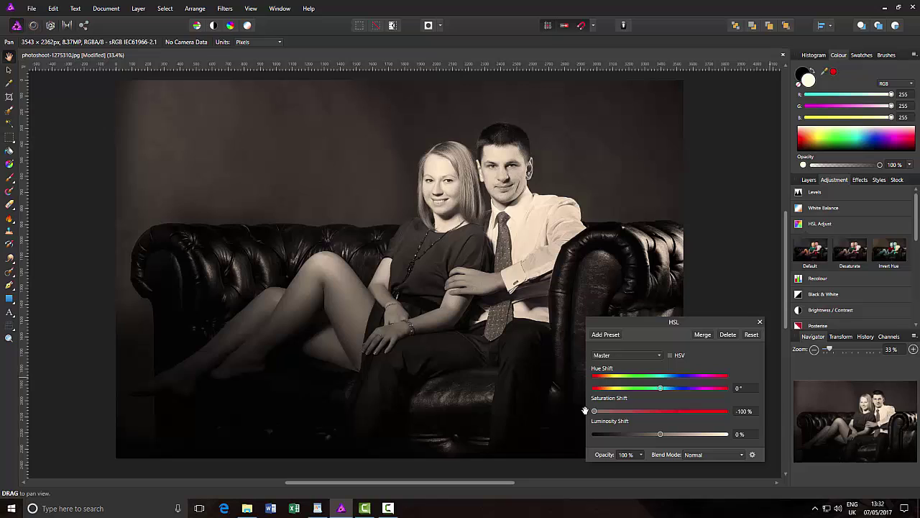
left_click(704, 335)
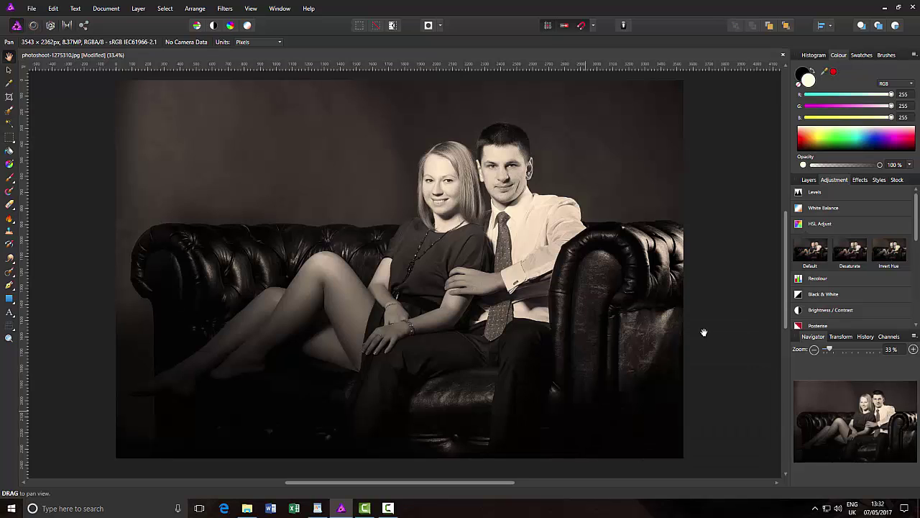
left_click(809, 180)
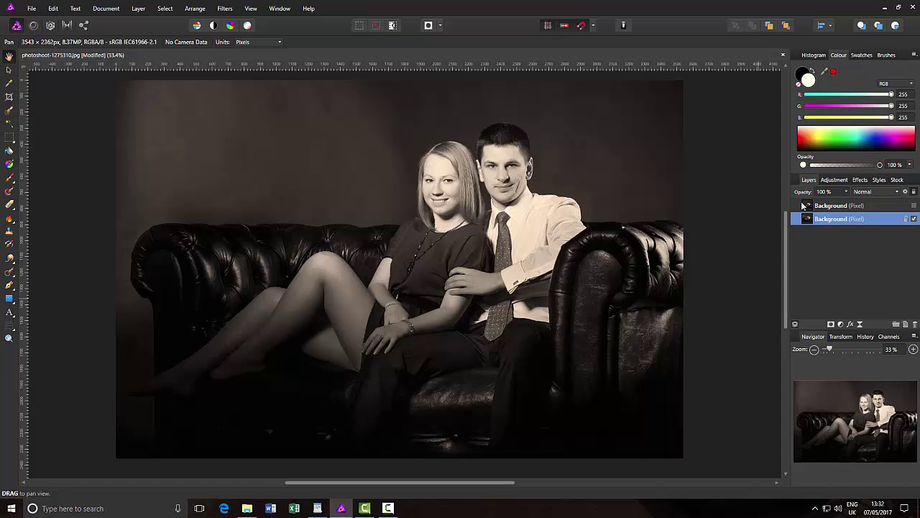
Duplicate the desaturated layer, set the copy to Colour Dodge, and invert it with Ctrl+I.
right_click(842, 221)
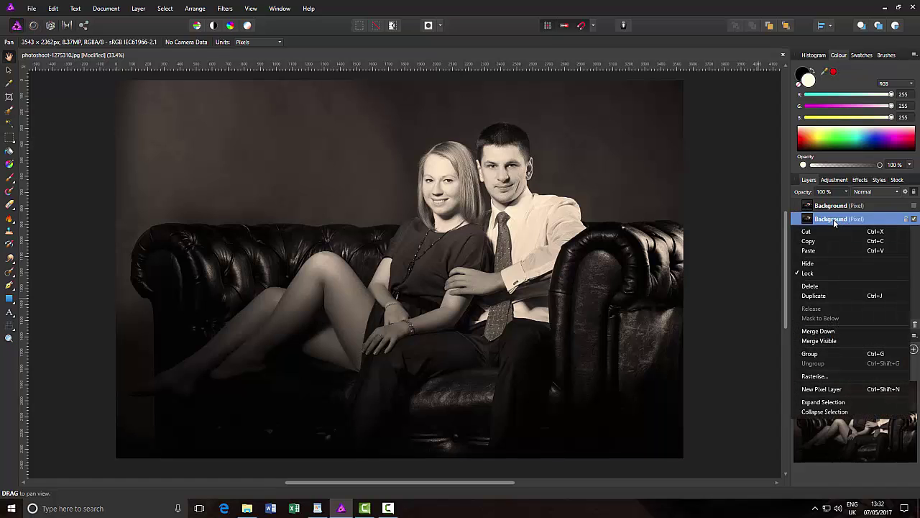
left_click(817, 296)
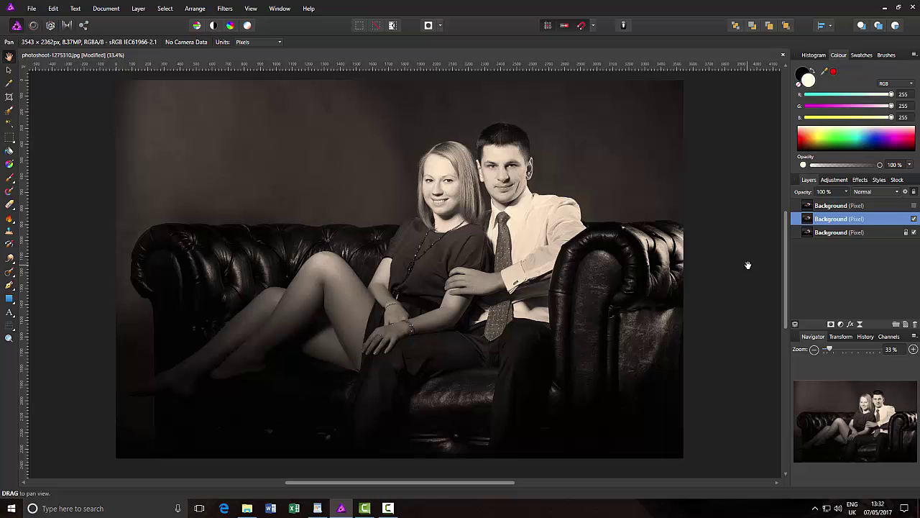
left_click(896, 192)
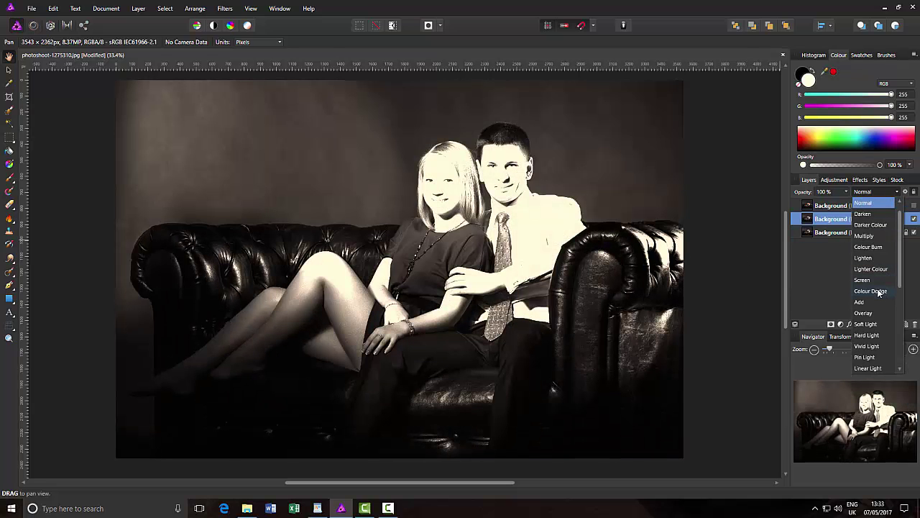
left_click(874, 291)
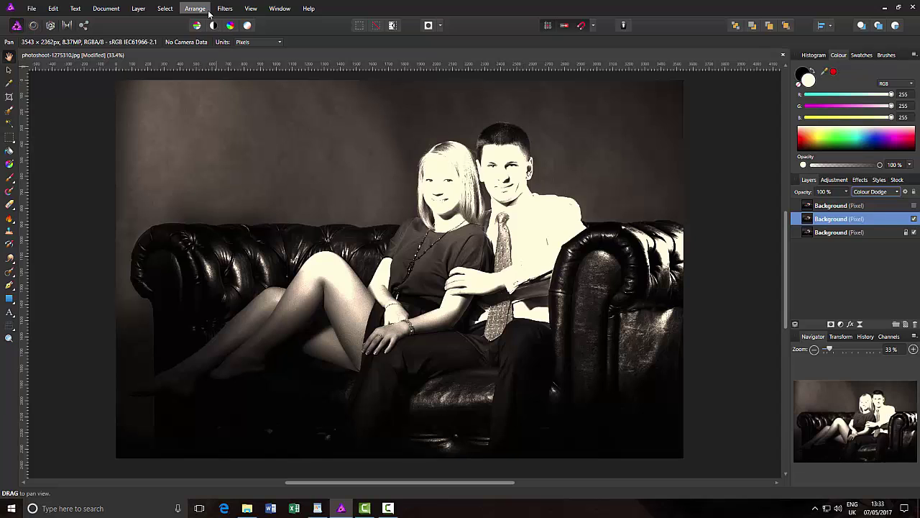
left_click(138, 9)
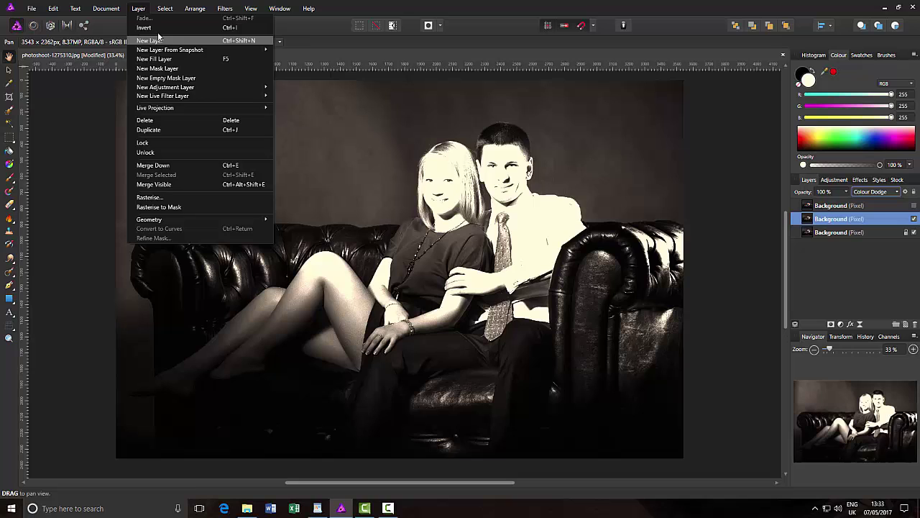
key("Escape")
key("ctrl+i")
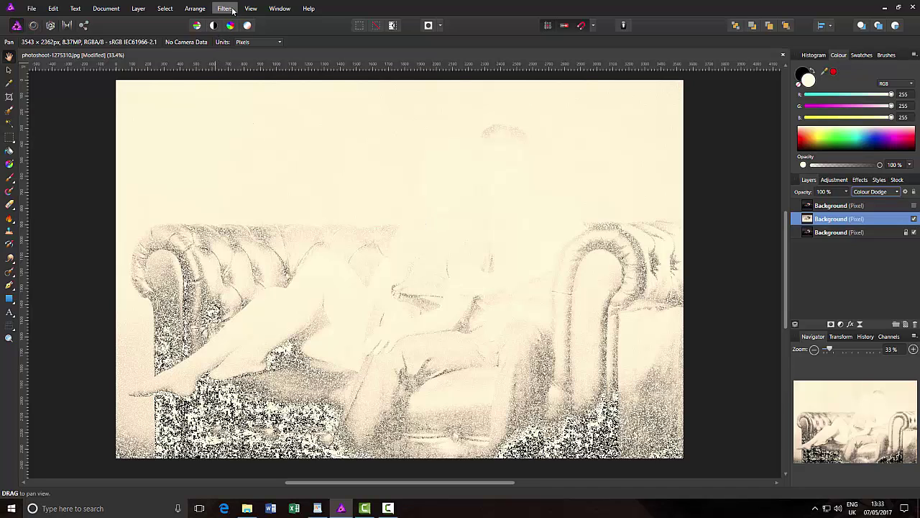
left_click(140, 8)
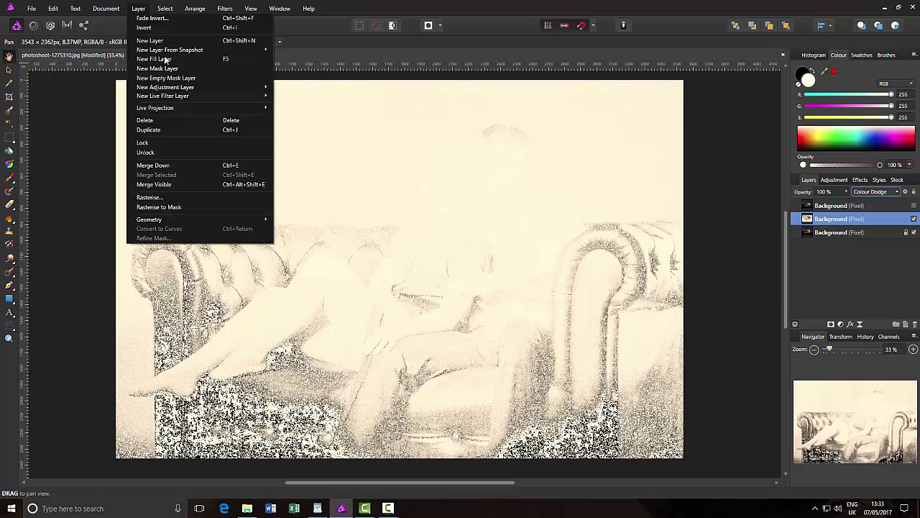
mouse_move(187, 94)
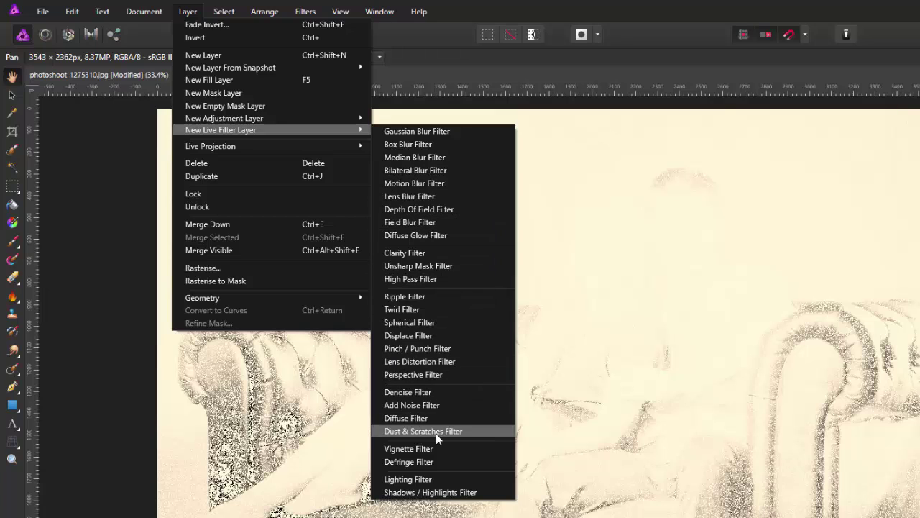
Open the Minimum Blur filter from Filters > Blur.
left_click(313, 17)
left_click(314, 15)
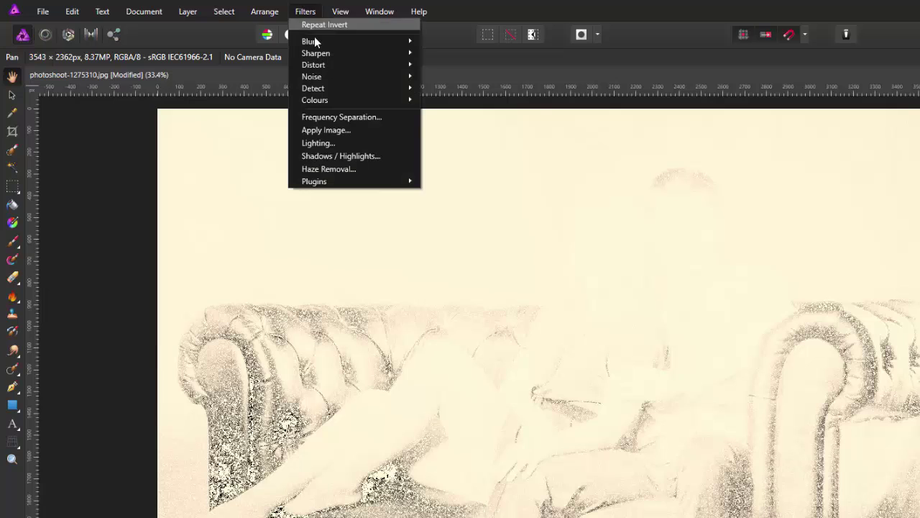
mouse_move(317, 41)
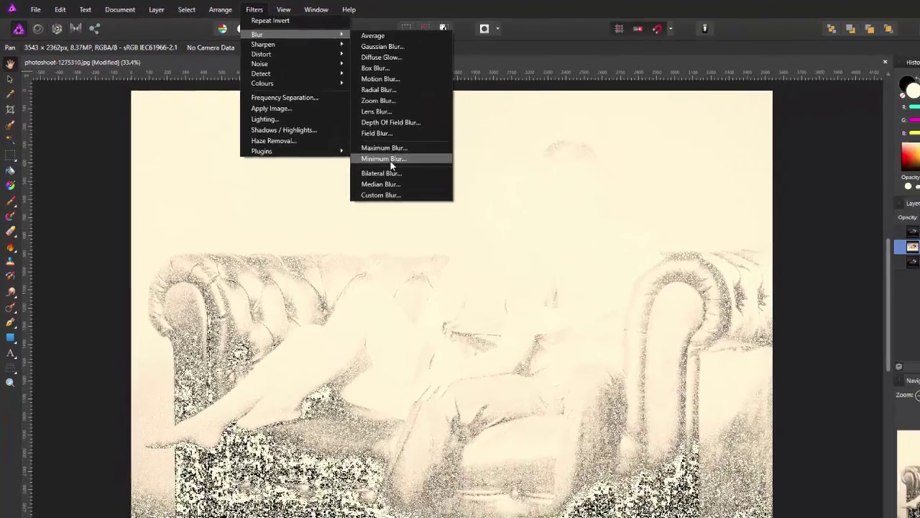
left_click(390, 159)
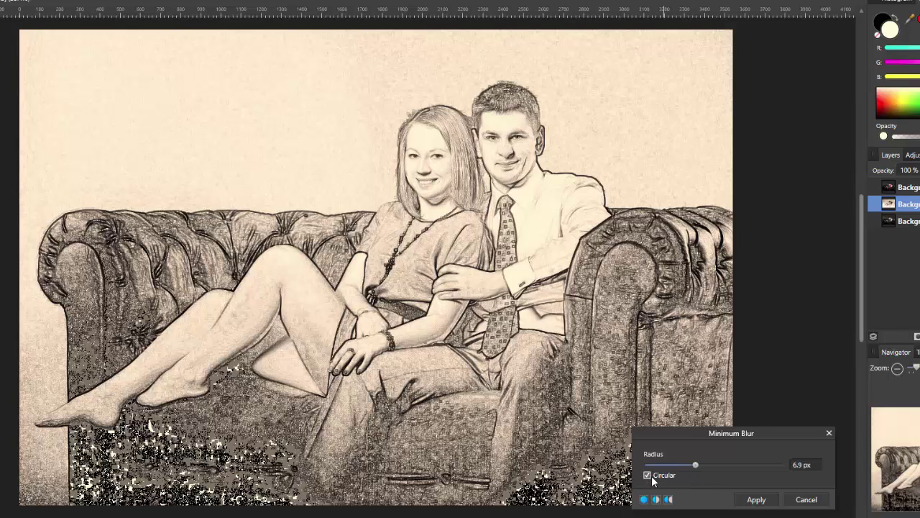
Compare blur shapes and radii, settling on a 6.5 px radius with Circular checked.
left_click(648, 475)
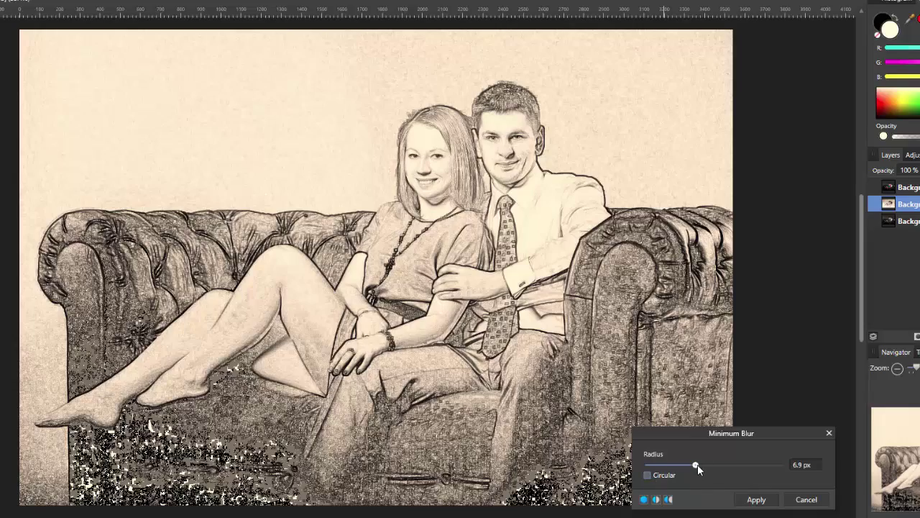
left_click_drag(696, 465, 769, 465)
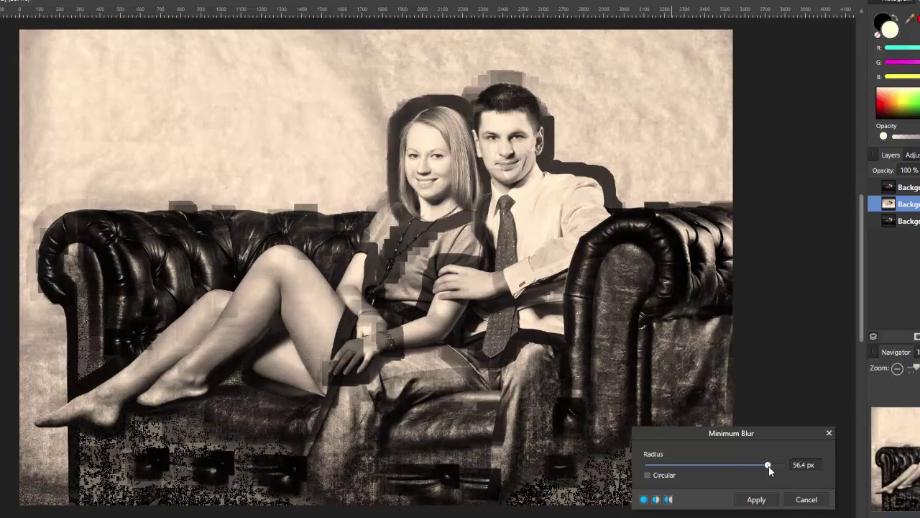
left_click(647, 475)
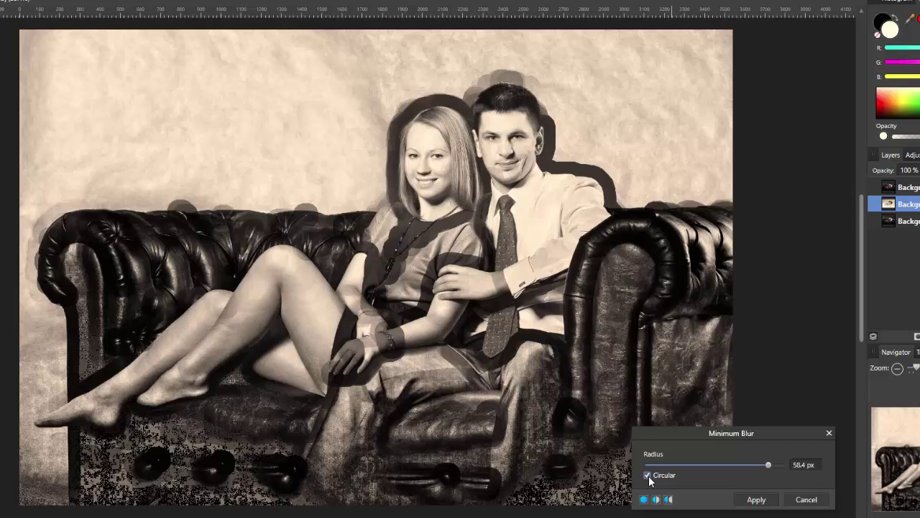
mouse_move(771, 466)
left_mouse_down()
mouse_move(676, 467)
mouse_move(689, 466)
left_mouse_up()
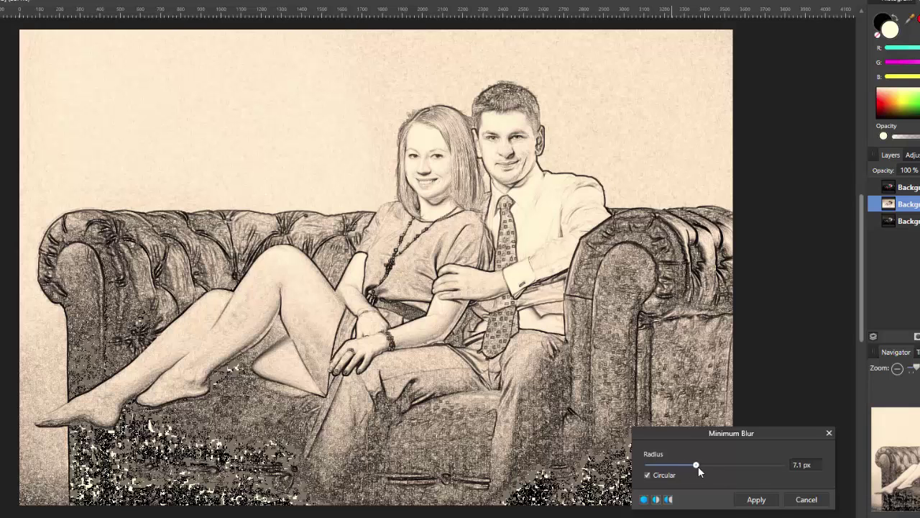
left_click_drag(698, 466, 709, 465)
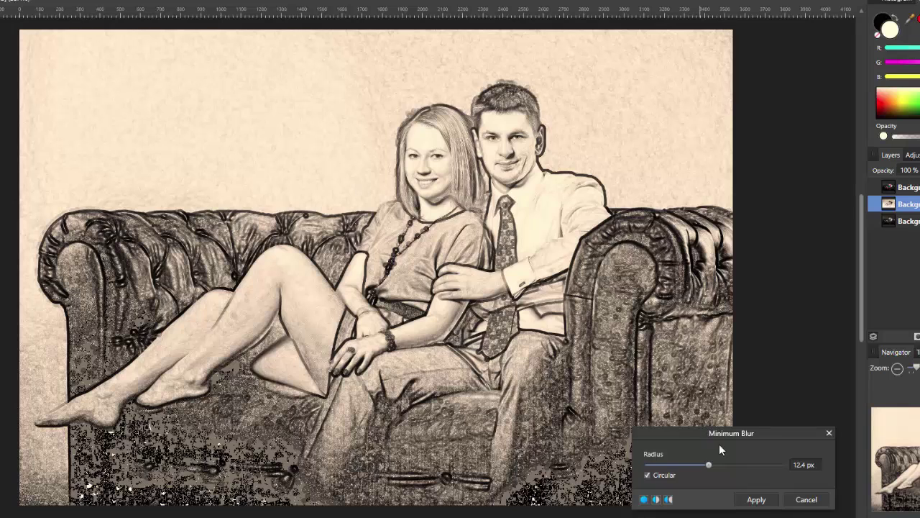
left_click_drag(708, 466, 695, 465)
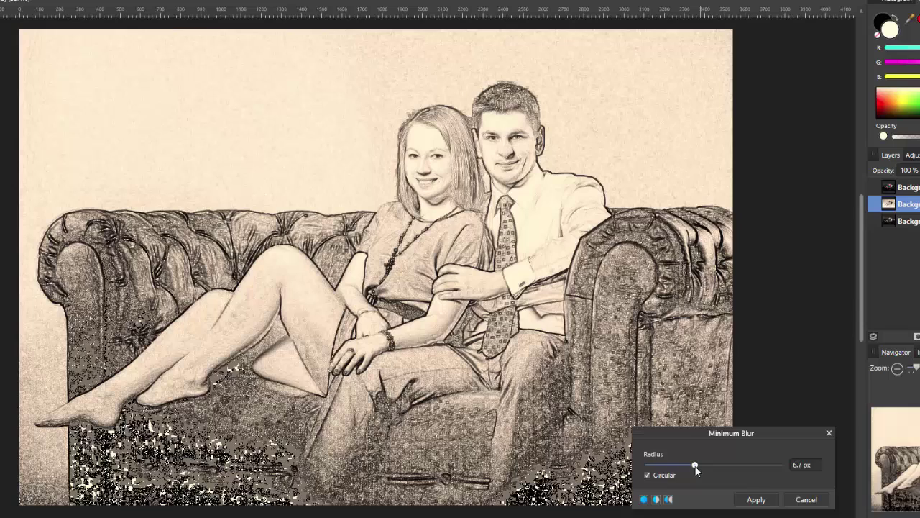
left_click_drag(696, 470, 696, 470)
Apply the 6.5 px Minimum Blur, then lighten the background with a merged Levels gamma adjustment.
left_click(756, 500)
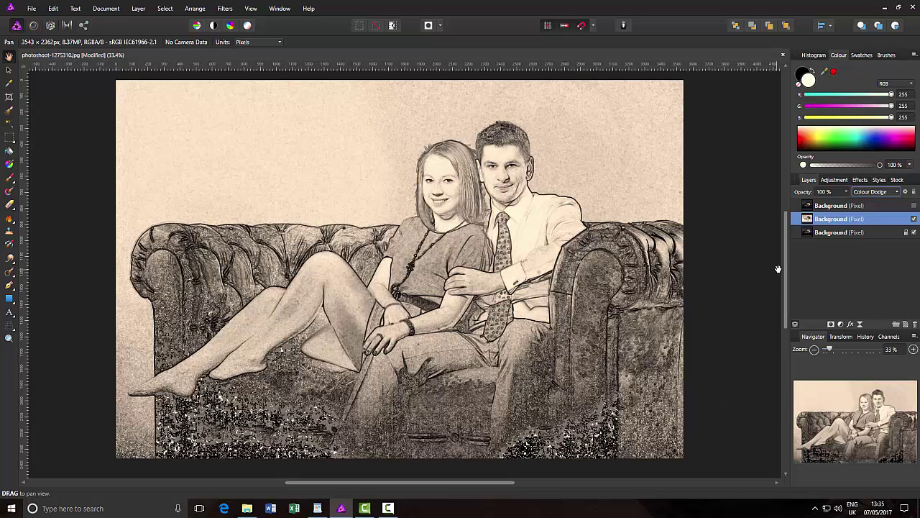
left_click(837, 181)
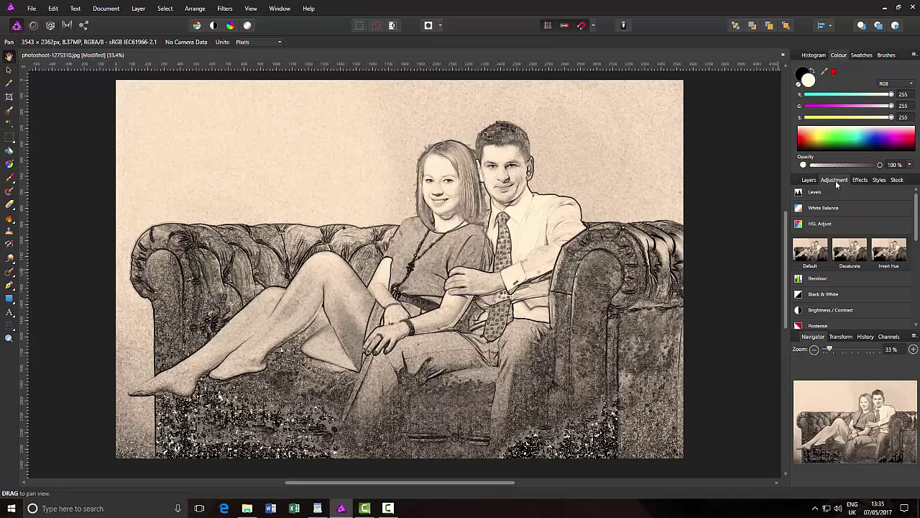
left_click(811, 196)
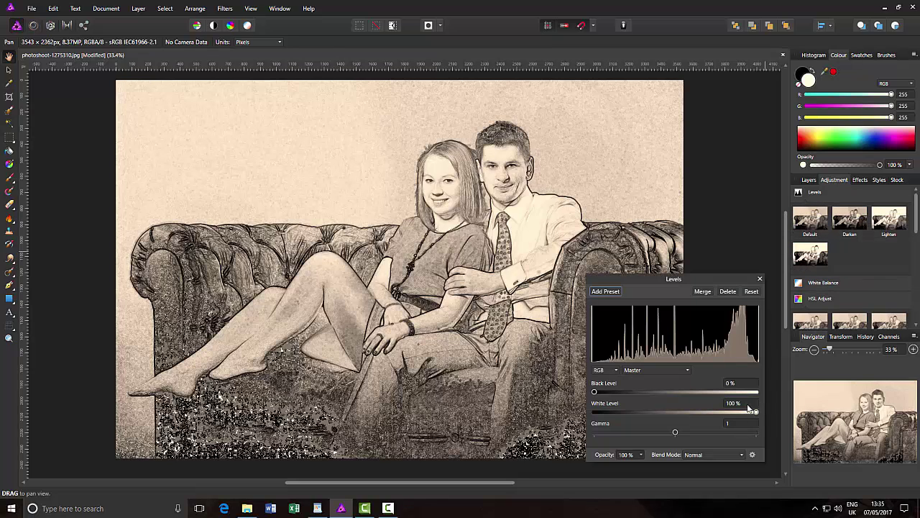
mouse_move(677, 432)
left_mouse_down()
mouse_move(724, 430)
mouse_move(638, 432)
mouse_move(671, 434)
mouse_move(659, 434)
left_mouse_up()
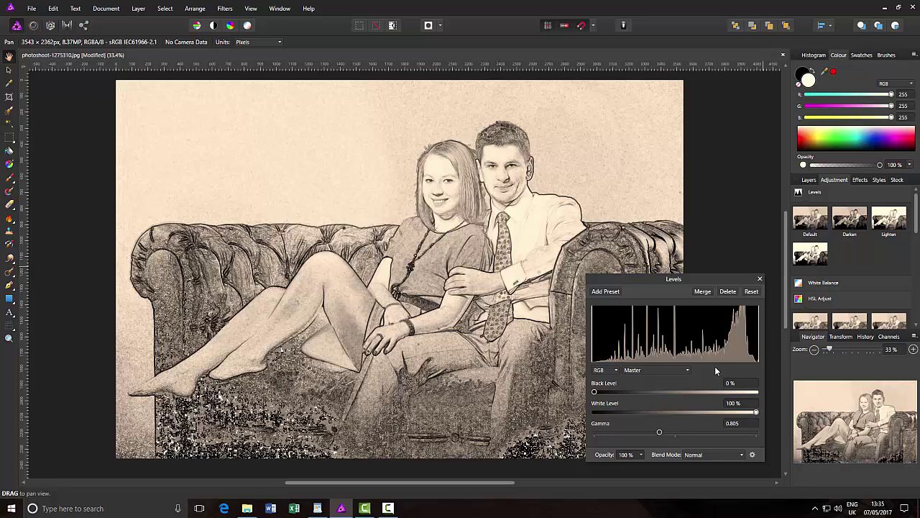
left_click(703, 292)
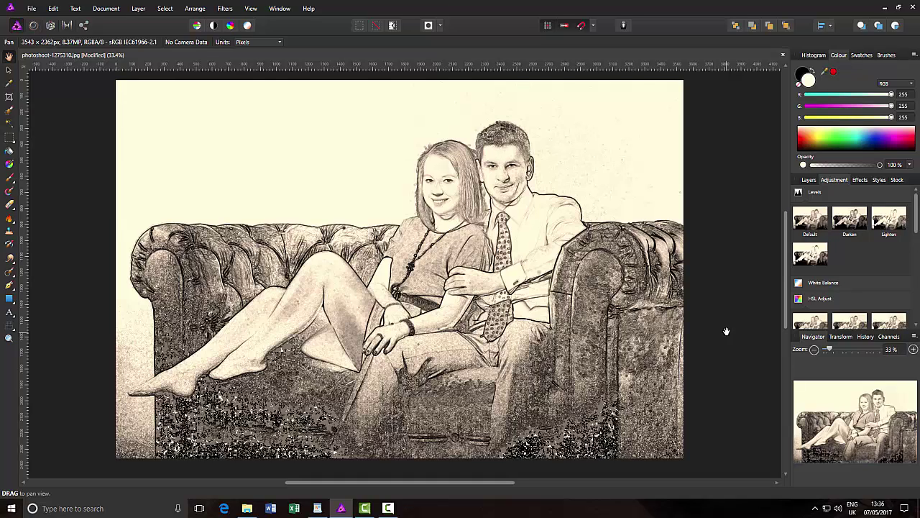
left_click(834, 193)
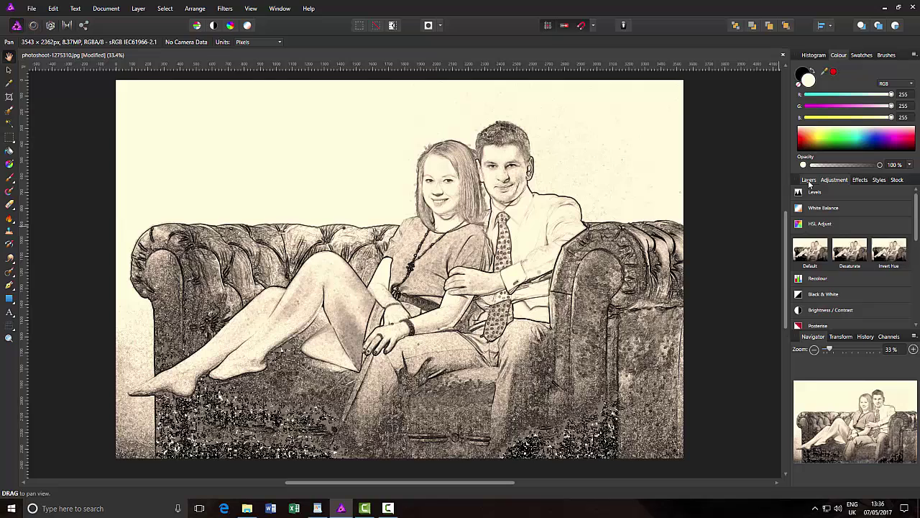
Make the top Background colour layer visible and browse its blend-mode list for options.
left_click(809, 180)
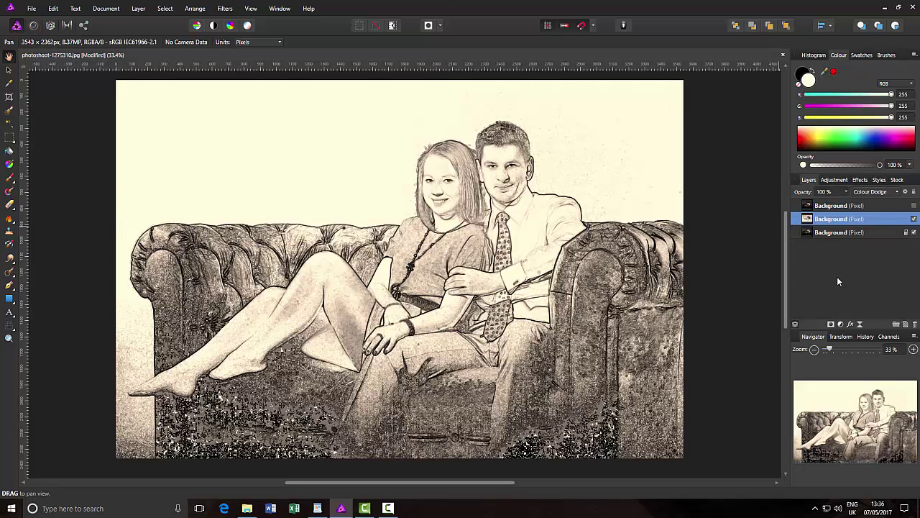
left_click(879, 206)
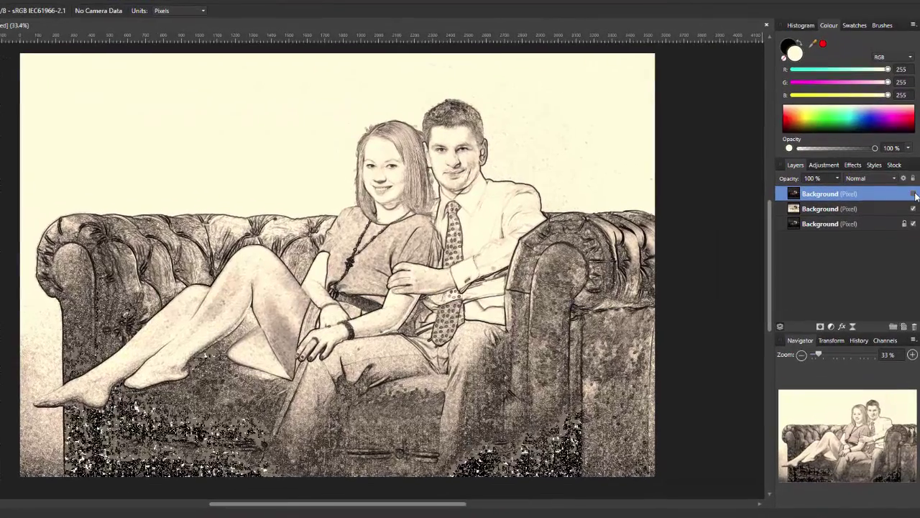
left_click(913, 194)
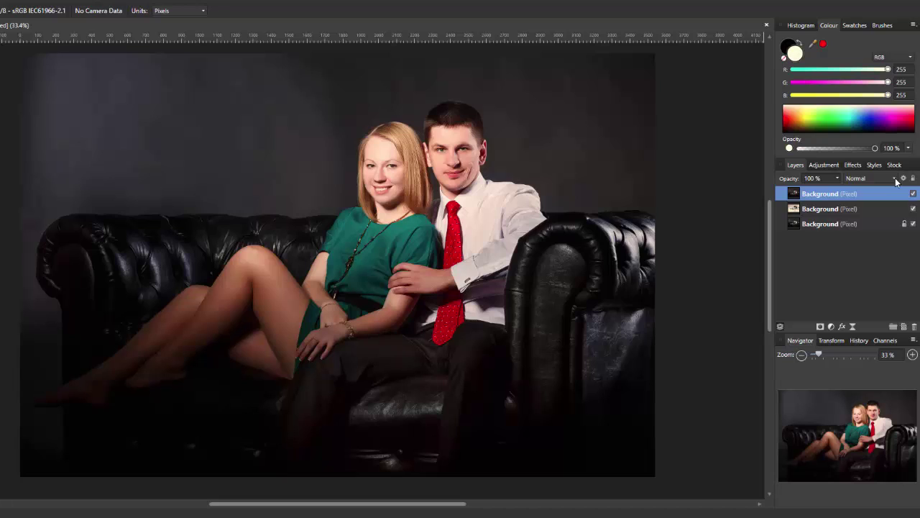
left_click(896, 180)
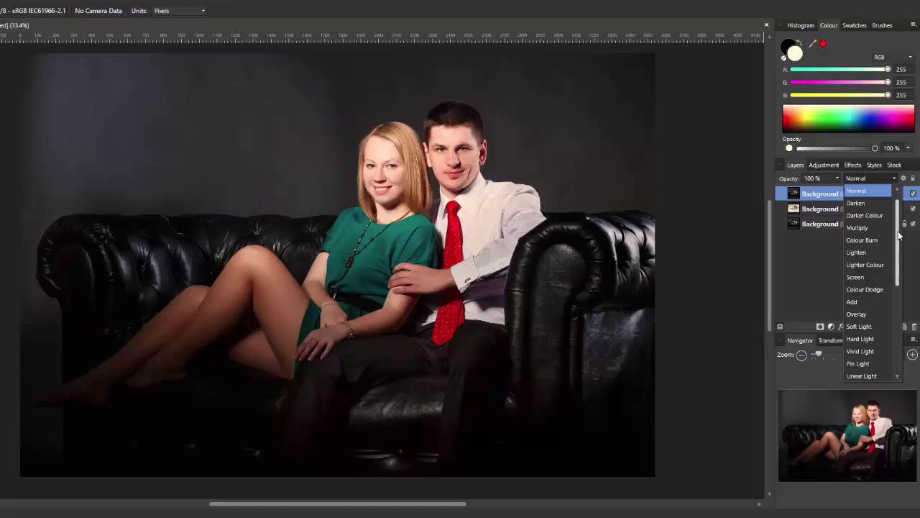
scroll(899, 230, "down", 1)
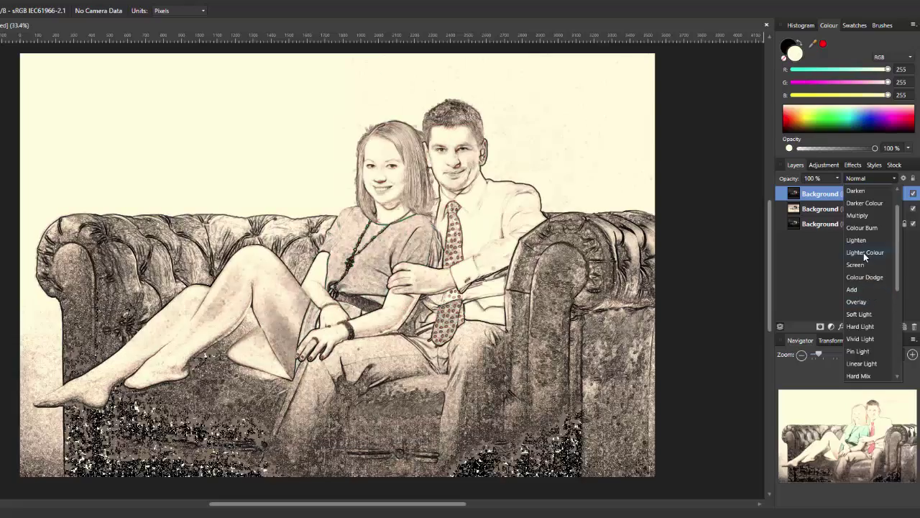
scroll(899, 301, "down", 2)
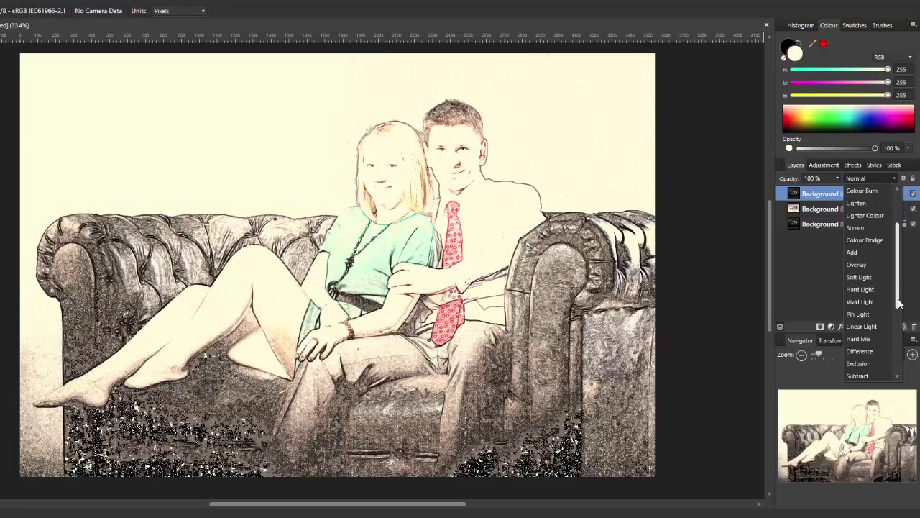
scroll(898, 288, "down", 1)
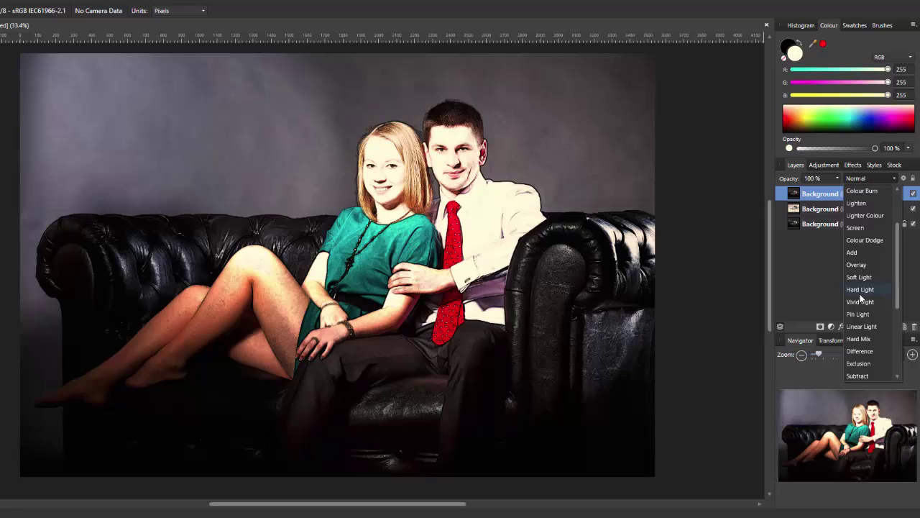
left_click_drag(899, 303, 904, 356)
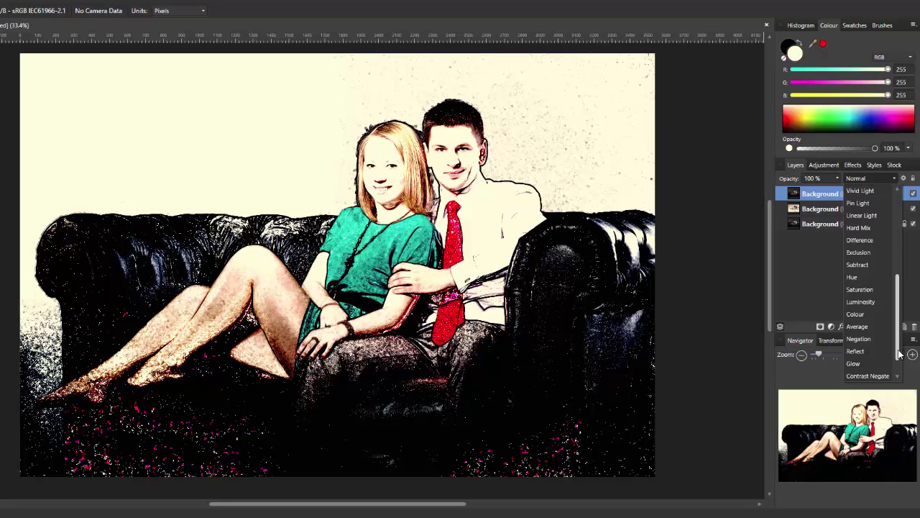
scroll(899, 355, "down", 1)
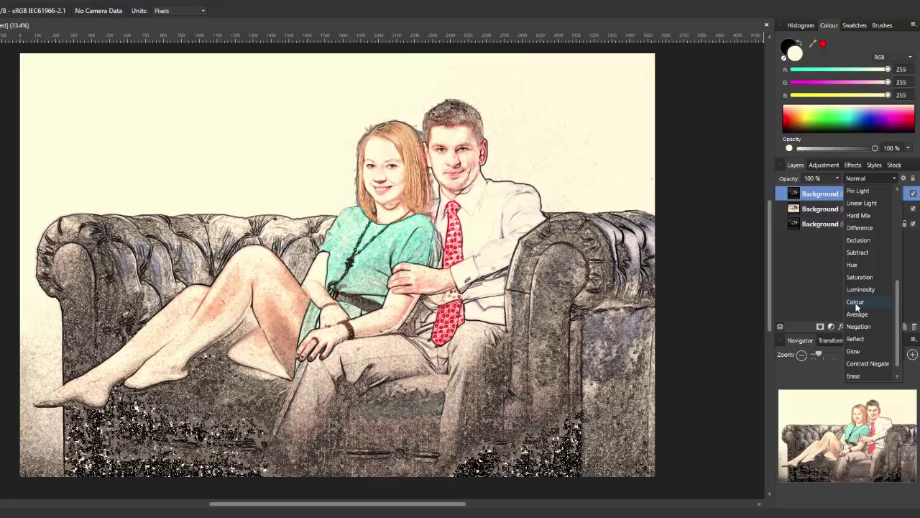
Set the top colour layer to Colour blend mode at about 41% opacity.
left_click(856, 303)
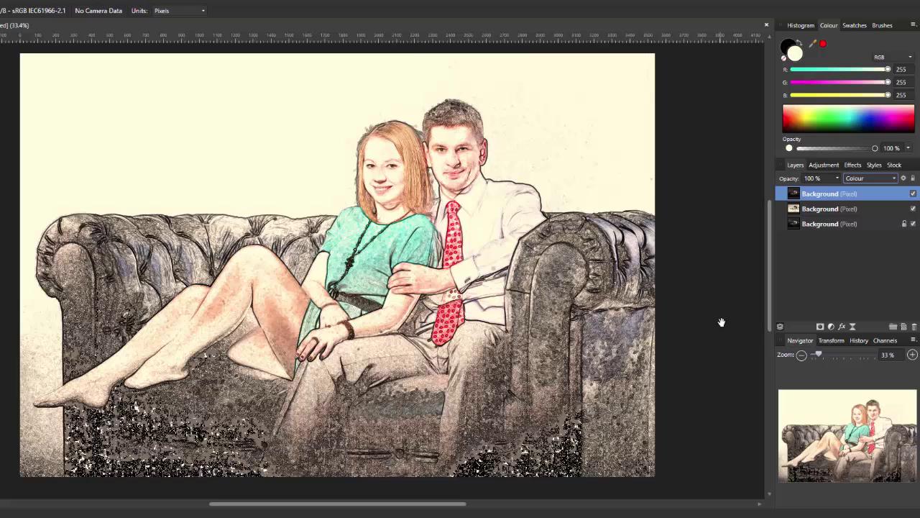
left_click_drag(838, 191, 813, 190)
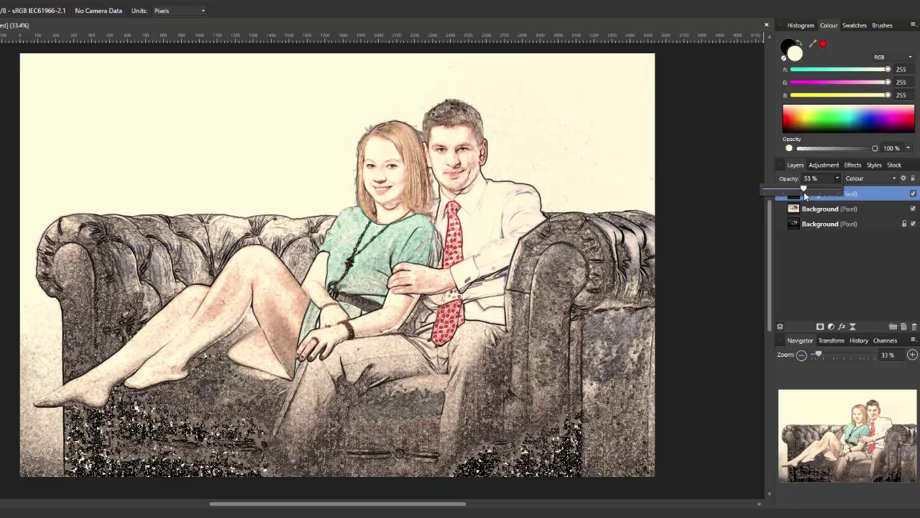
left_click_drag(790, 197, 796, 203)
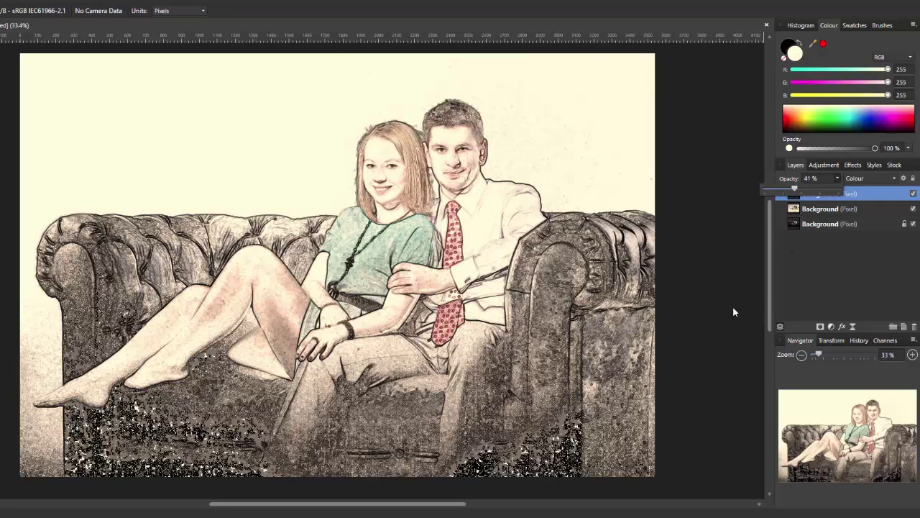